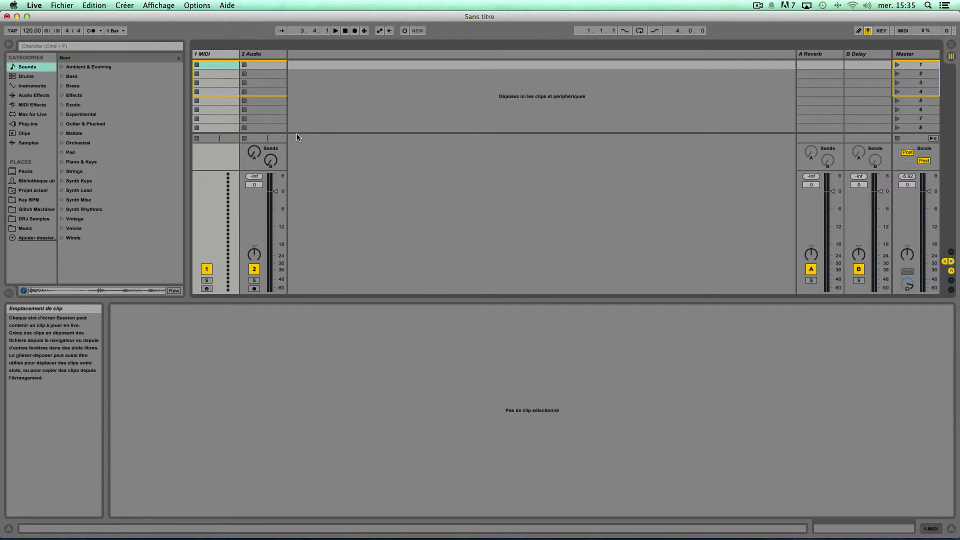
- Switch to the Arrangement and load the Massive VST instrument onto the first MIDI track
{"action": "key", "text": "Tab"}
{"action": "scroll", "coordinate": [379, 131], "scroll_direction": "left", "scroll_amount": 2}
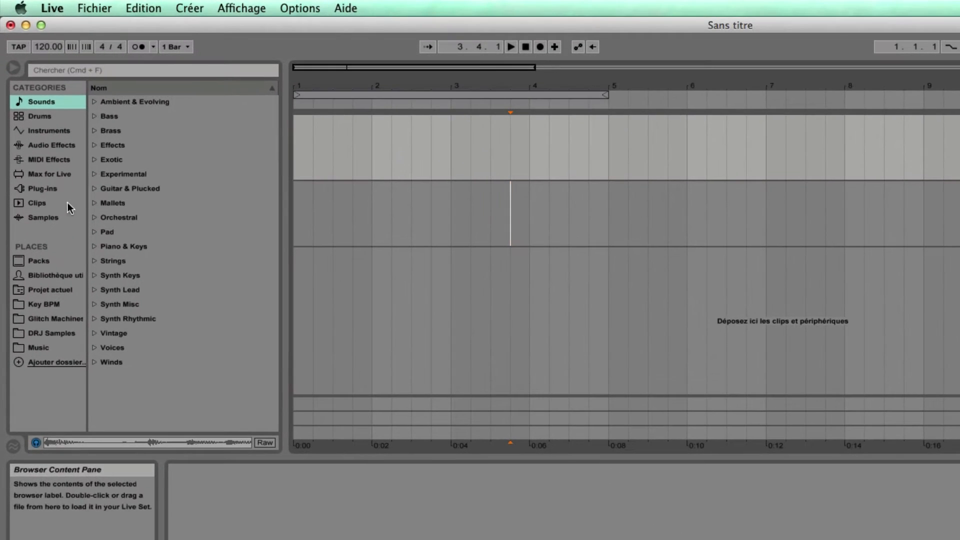
{"action": "left_click", "coordinate": [40, 189]}
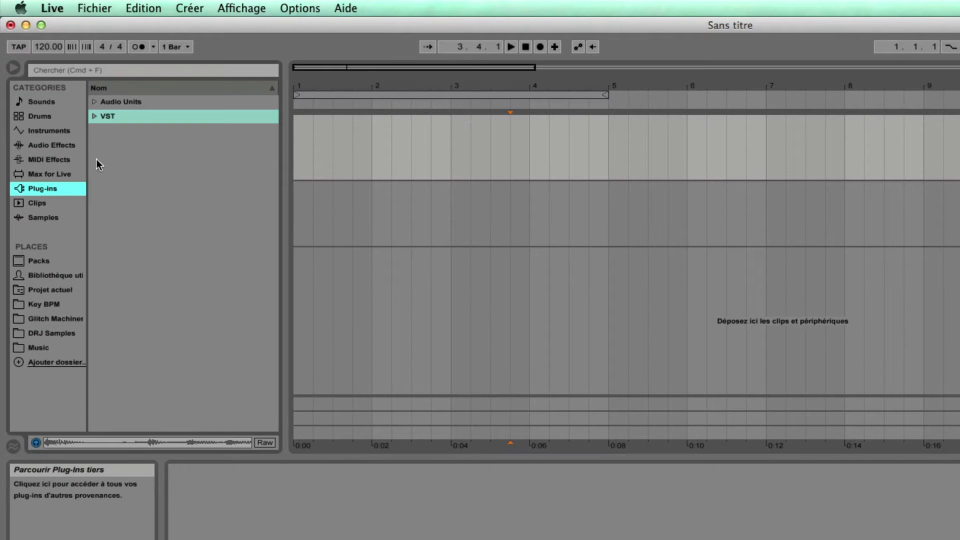
{"action": "left_click", "coordinate": [96, 116]}
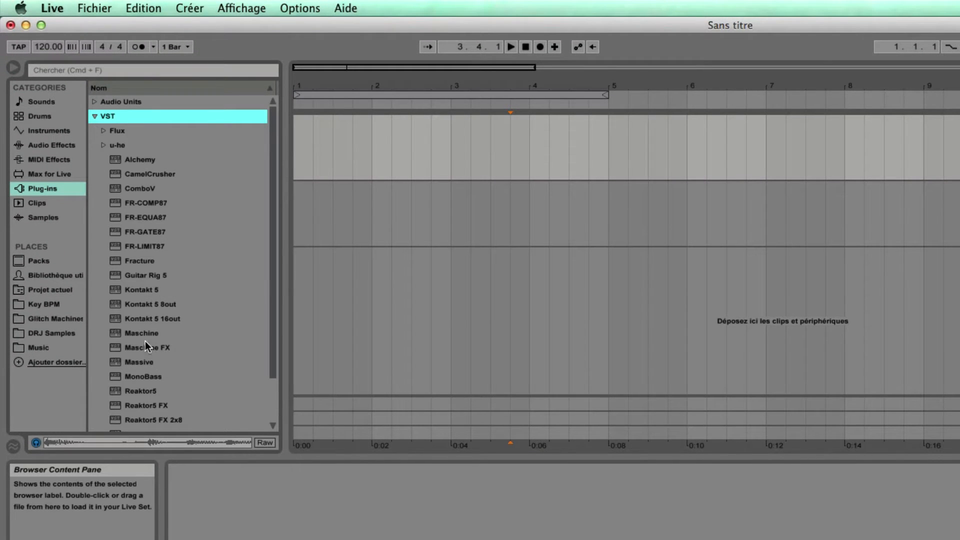
{"action": "left_click_drag", "start_coordinate": [131, 365], "coordinate": [685, 278]}
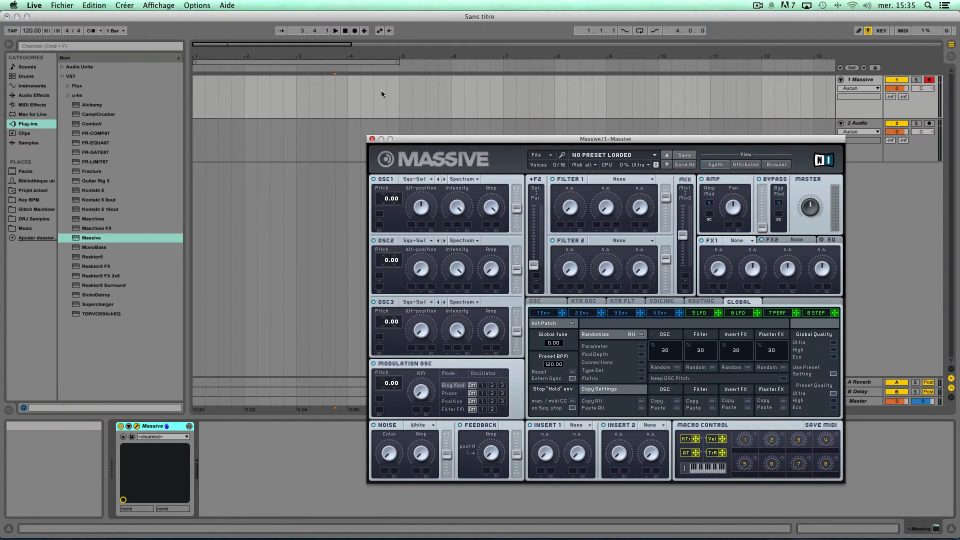
- Create an empty four-bar MIDI clip at bar 1 on the Massive track and open it for note editing
{"action": "left_click_drag", "start_coordinate": [399, 93], "coordinate": [193, 92]}
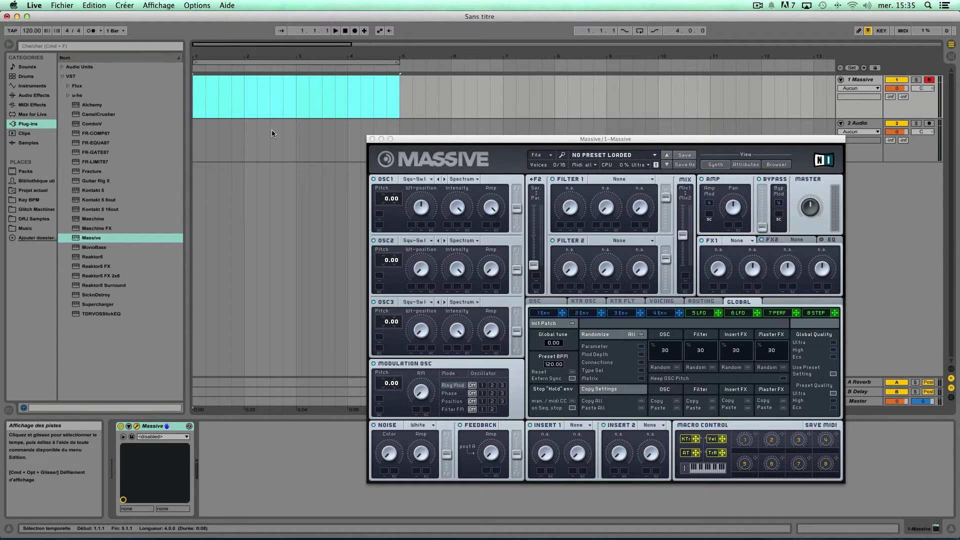
{"action": "key", "text": "shift"}
{"action": "key", "text": "super"}
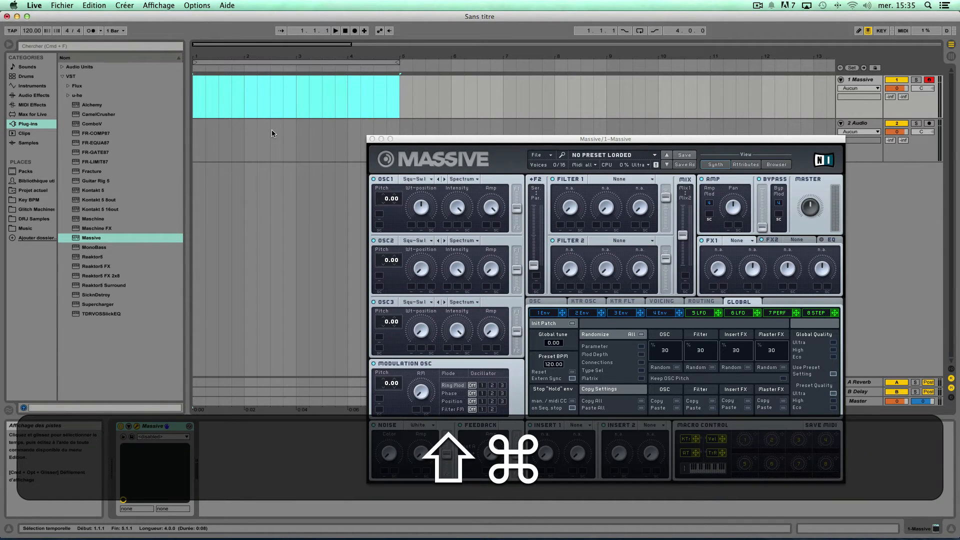
{"action": "key", "text": "shift+super+m"}
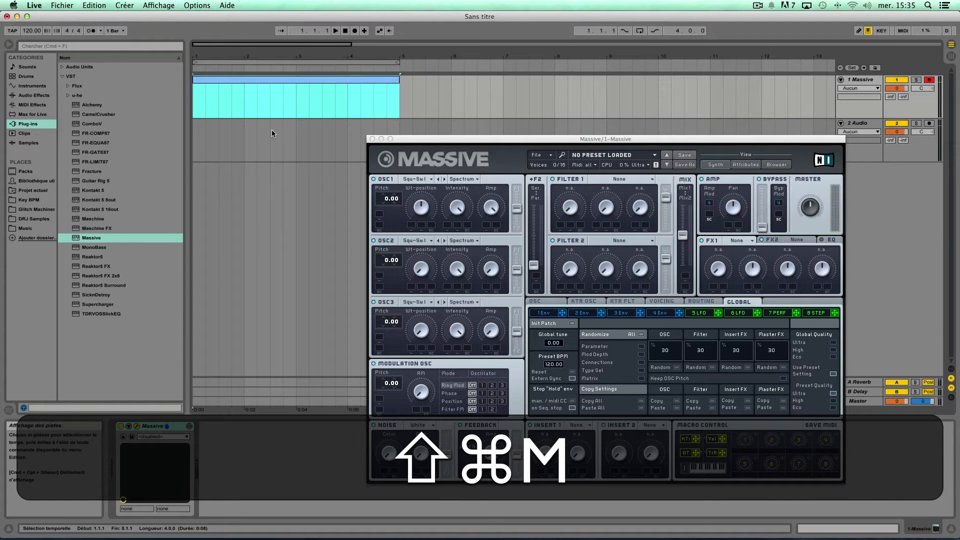
{"action": "double_click", "coordinate": [280, 80]}
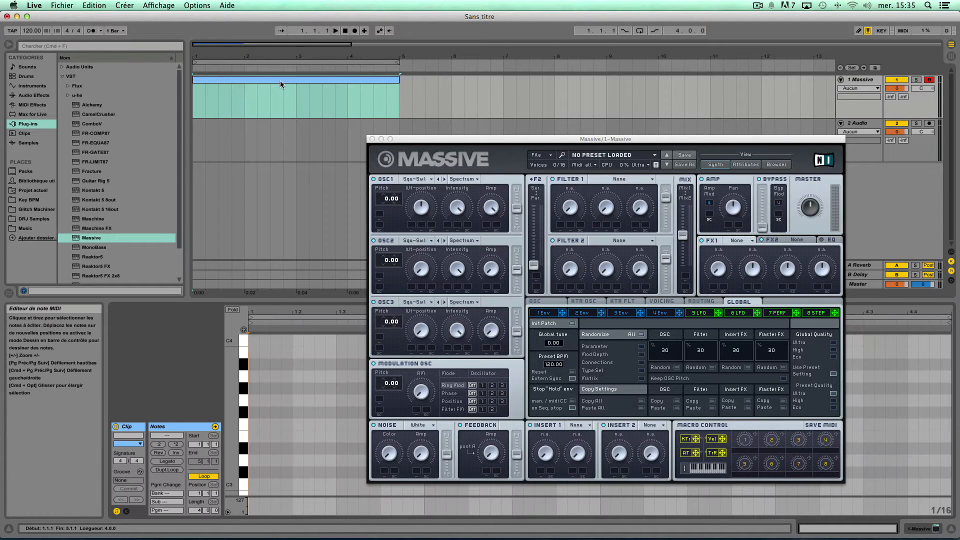
- Add a C2 note at the clip's start and extend it over all four bars
{"action": "left_click_drag", "start_coordinate": [433, 143], "coordinate": [547, 427]}
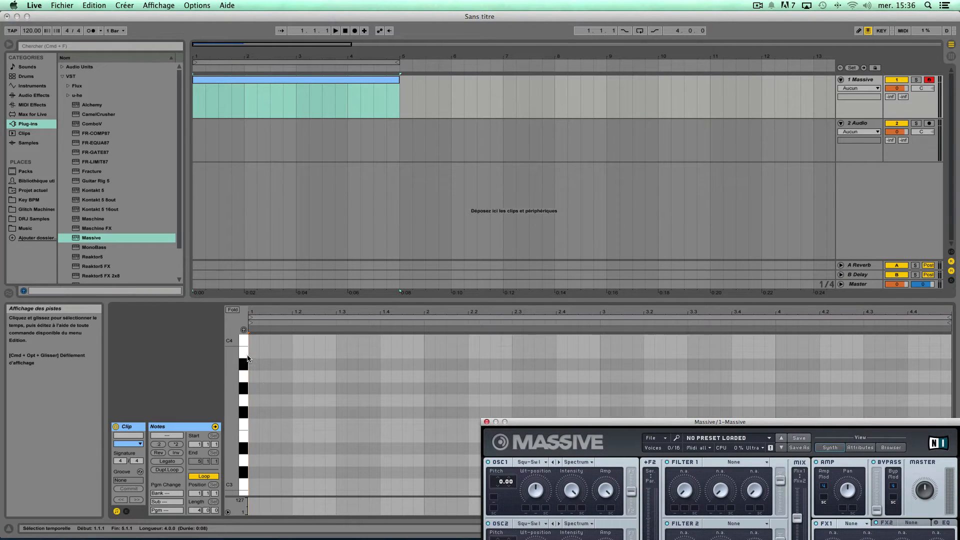
{"action": "scroll", "coordinate": [287, 419], "scroll_direction": "down", "scroll_amount": 3}
{"action": "scroll", "coordinate": [287, 418], "scroll_direction": "down", "scroll_amount": 2}
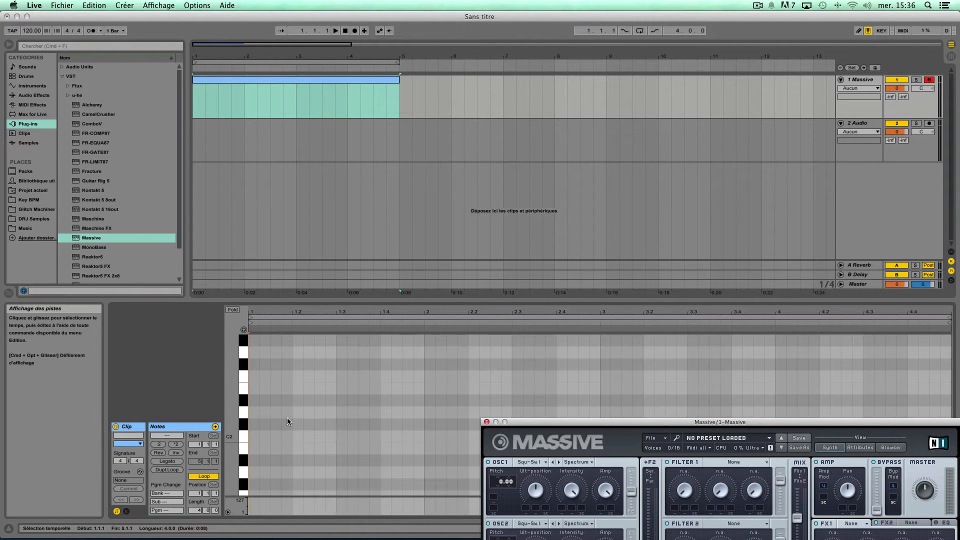
{"action": "left_click", "coordinate": [245, 439]}
{"action": "left_click", "coordinate": [250, 424]}
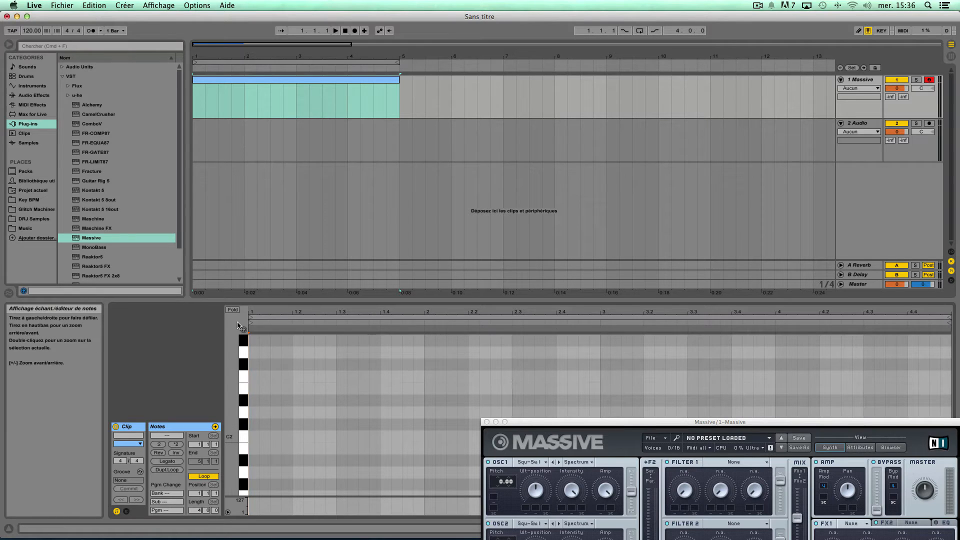
{"action": "double_click", "coordinate": [252, 437]}
{"action": "left_click_drag", "start_coordinate": [258, 437], "coordinate": [952, 450]}
- Play the clip to hear Massive's default sound, with the plug-in window fully in view
{"action": "left_click_drag", "start_coordinate": [899, 426], "coordinate": [896, 34]}
{"action": "left_click_drag", "start_coordinate": [547, 31], "coordinate": [493, 118]}
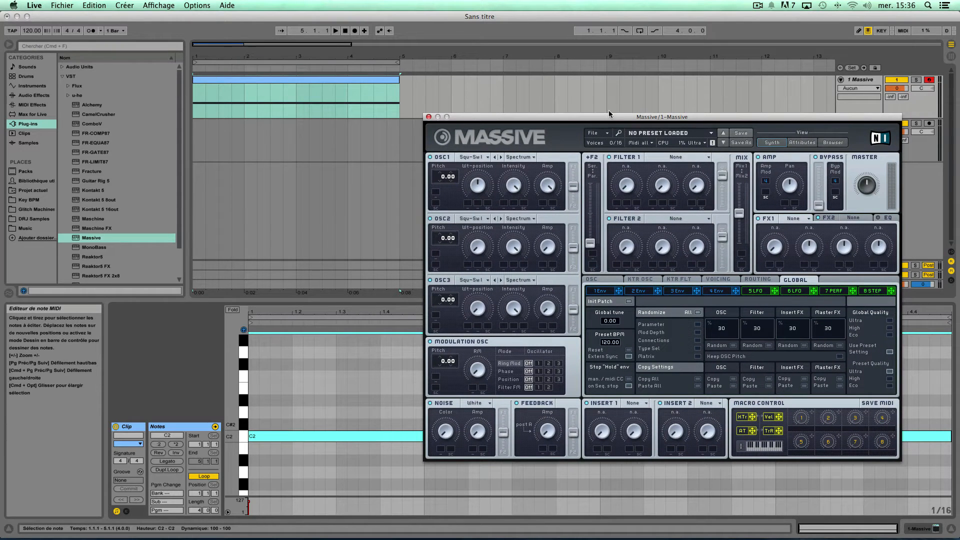
{"action": "key", "text": "space"}
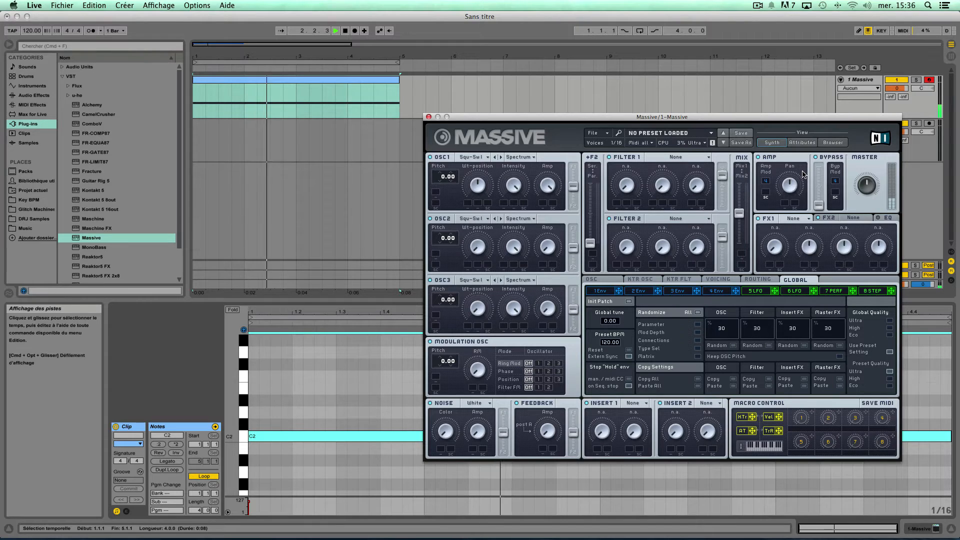
{"action": "key", "text": "space"}
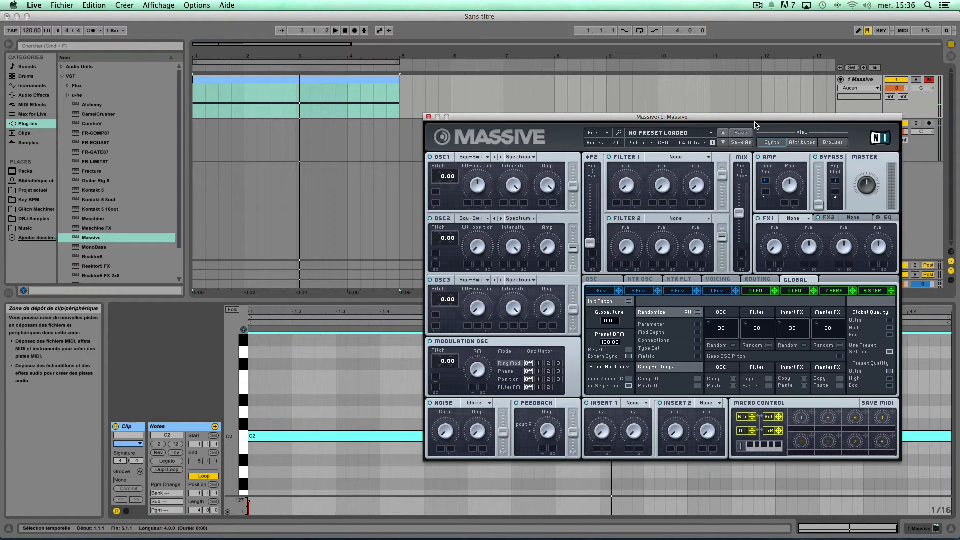
{"action": "left_click_drag", "start_coordinate": [756, 121], "coordinate": [670, 130]}
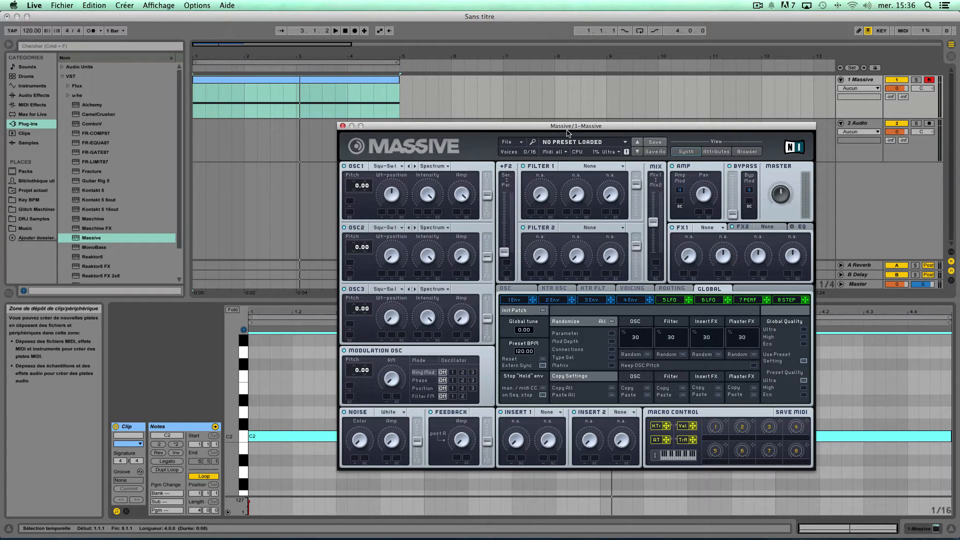
{"action": "left_click_drag", "start_coordinate": [571, 126], "coordinate": [572, 99]}
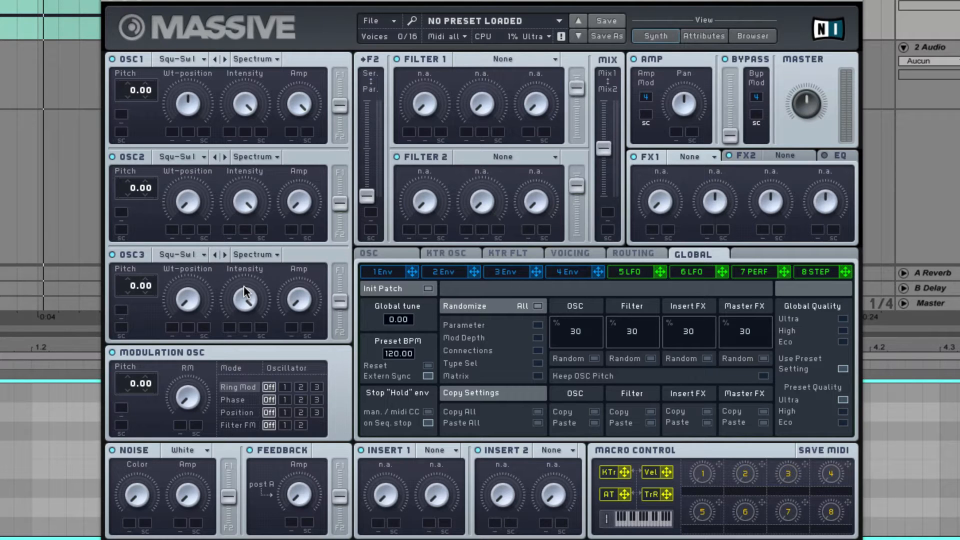
- Load the Synth Lead preset A Love Lead in Massive and return to the synth view
{"action": "left_click", "coordinate": [753, 36]}
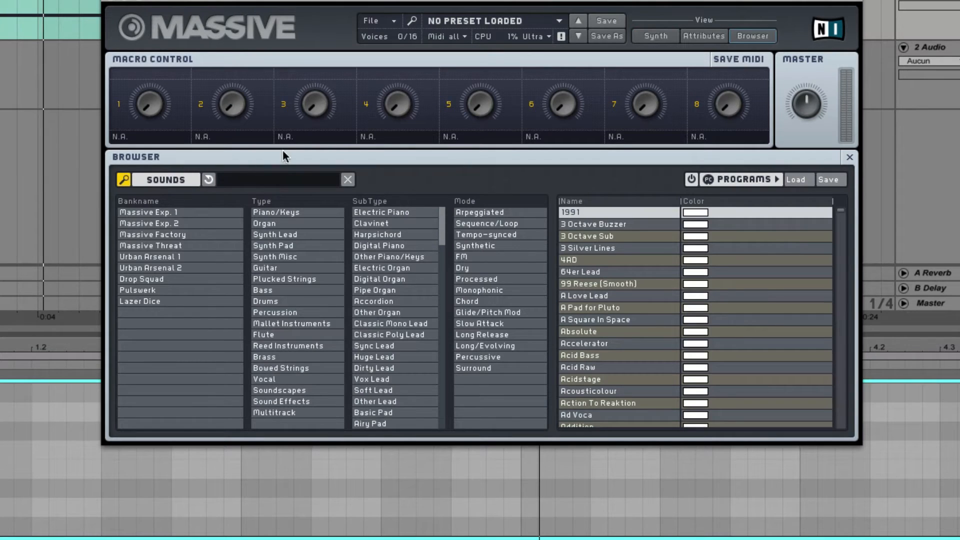
{"action": "left_click", "coordinate": [296, 235]}
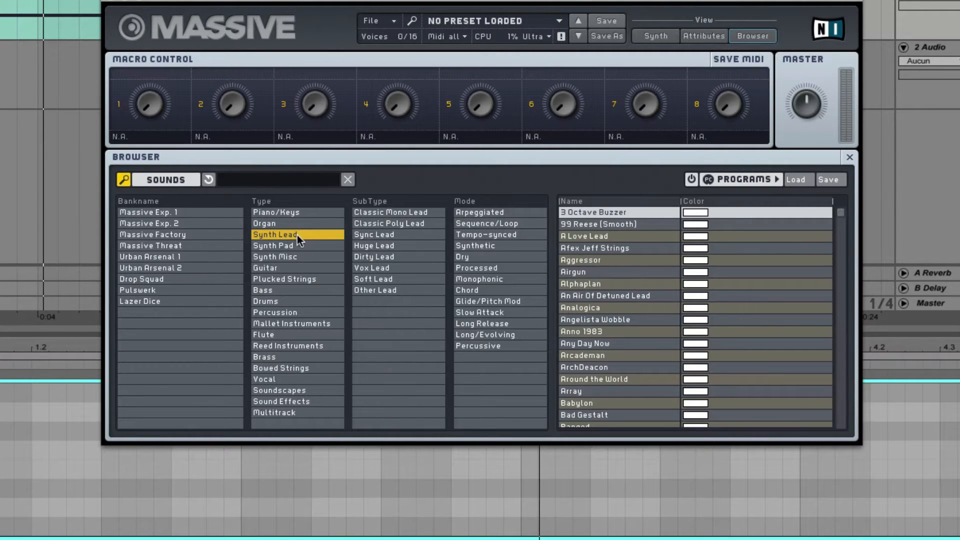
{"action": "left_click", "coordinate": [593, 236]}
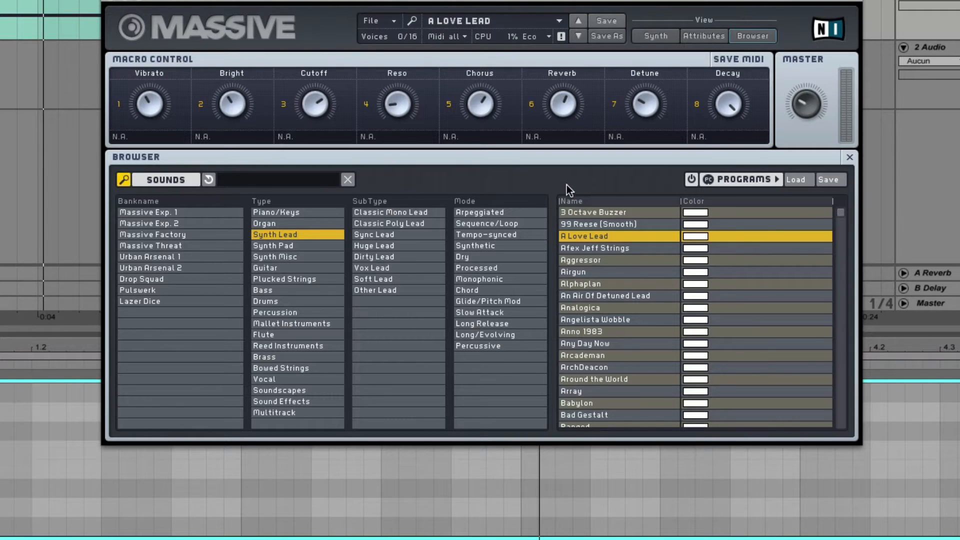
{"action": "left_click_drag", "start_coordinate": [497, 2], "coordinate": [508, 44]}
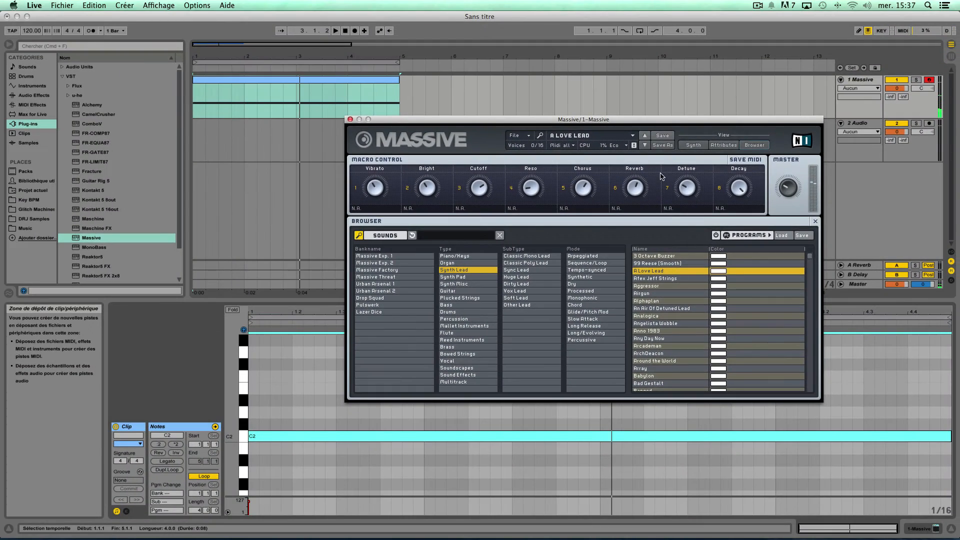
{"action": "left_click", "coordinate": [693, 145]}
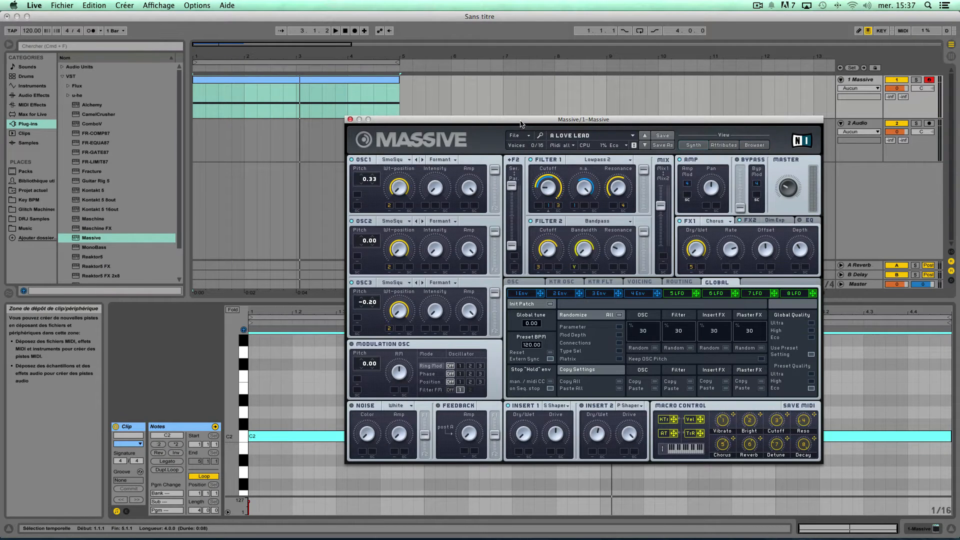
{"action": "left_click_drag", "start_coordinate": [520, 121], "coordinate": [489, 122]}
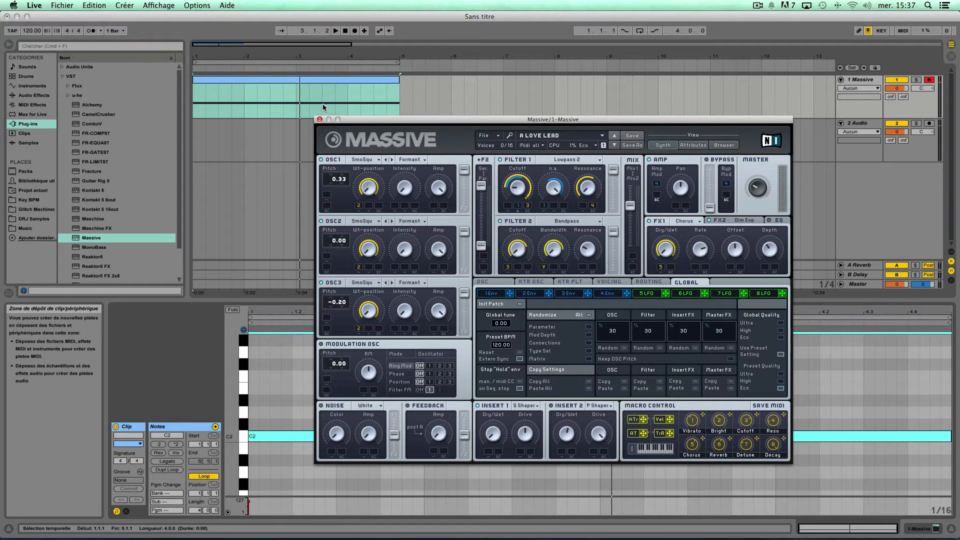
- Play the clip from its start to audition the A Love Lead preset
{"action": "left_click", "coordinate": [194, 94]}
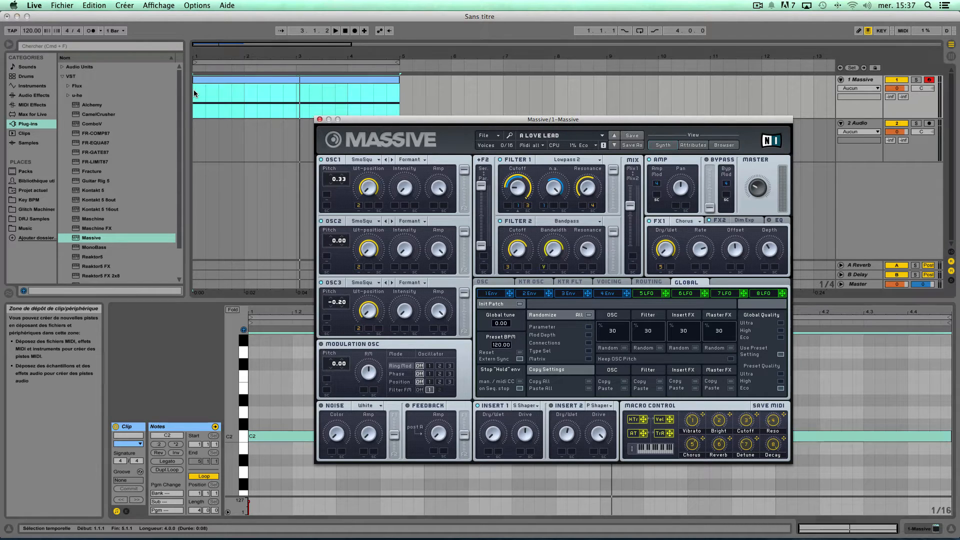
{"action": "left_click", "coordinate": [195, 94]}
{"action": "key", "text": "space"}
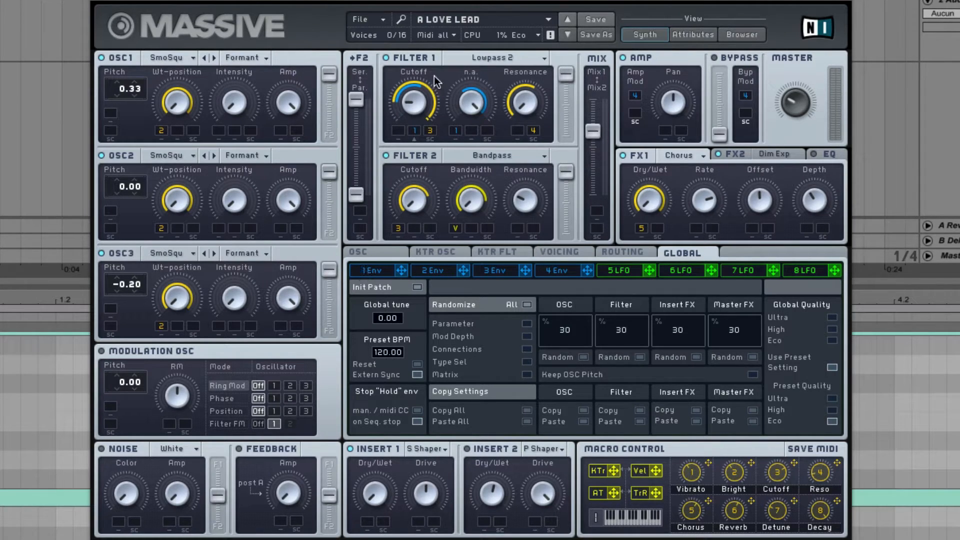
- Save the current Massive sound to the Bureau folder under the name A Love Lead 2
{"action": "left_click", "coordinate": [386, 21]}
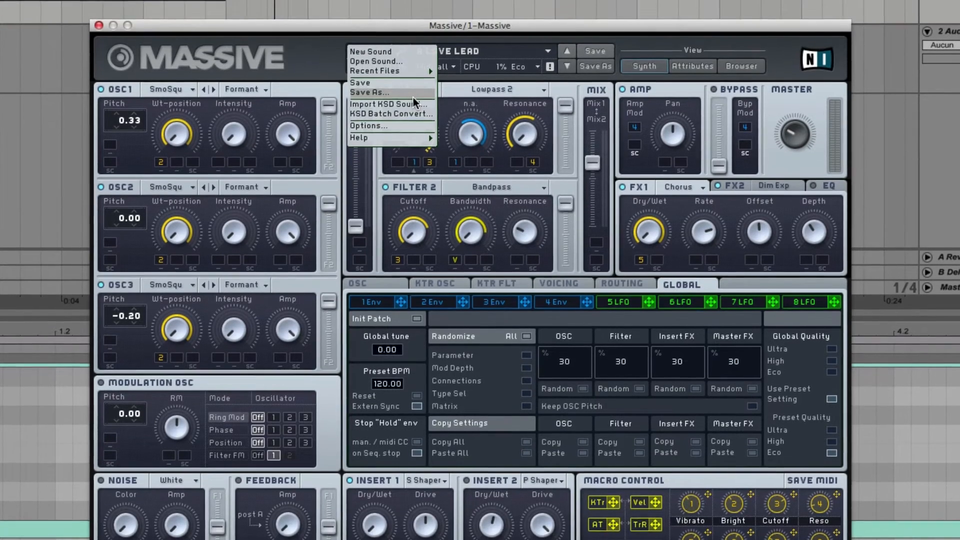
{"action": "left_click", "coordinate": [413, 62]}
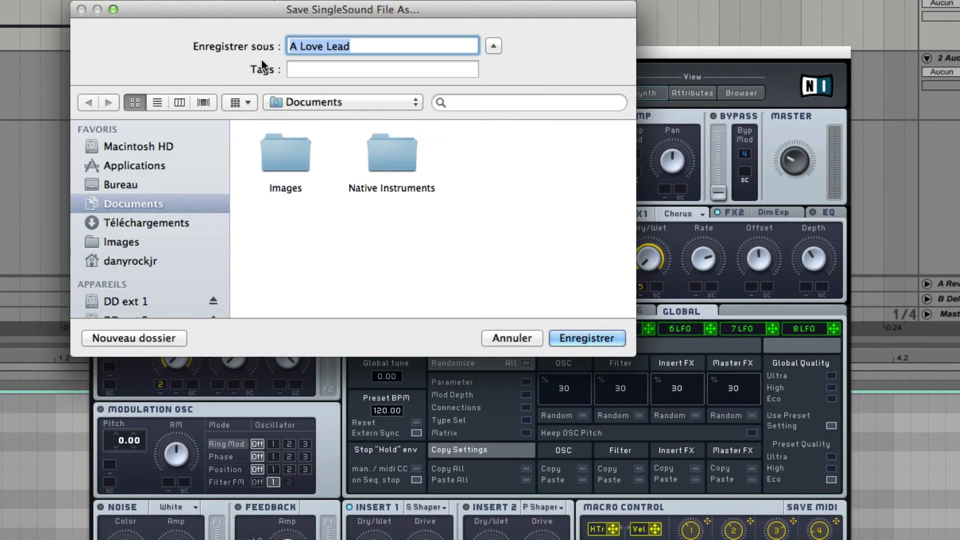
{"action": "key", "text": "super+shift+d"}
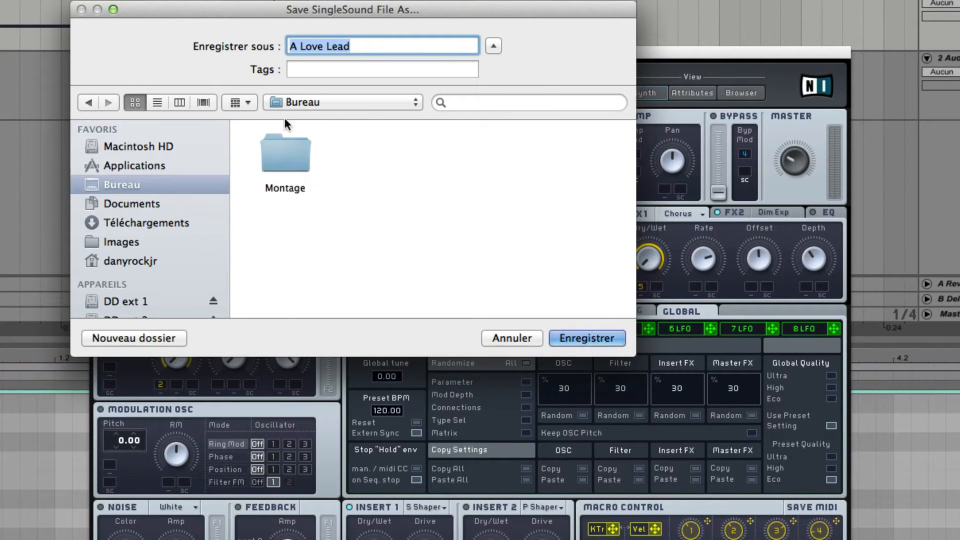
{"action": "left_click", "coordinate": [365, 46]}
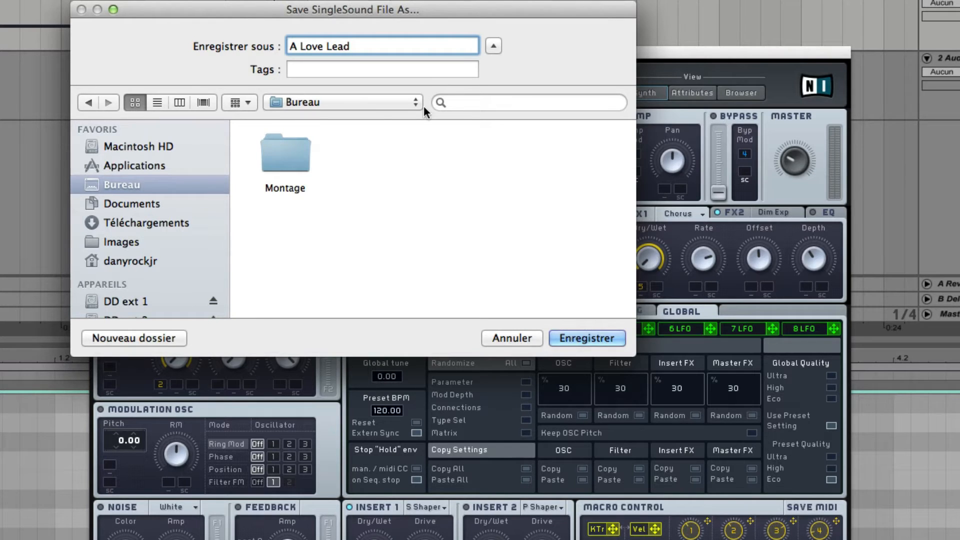
{"action": "type", "text": "2"}
{"action": "left_click", "coordinate": [571, 338]}
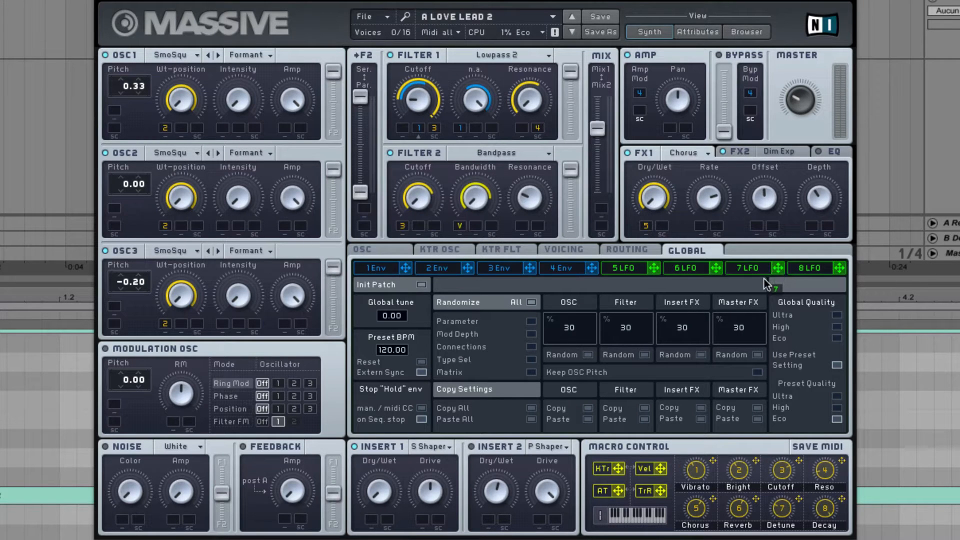
- Change modulator 7 from LFO to Performer and shorten its sequence to one step
{"action": "left_click", "coordinate": [754, 269]}
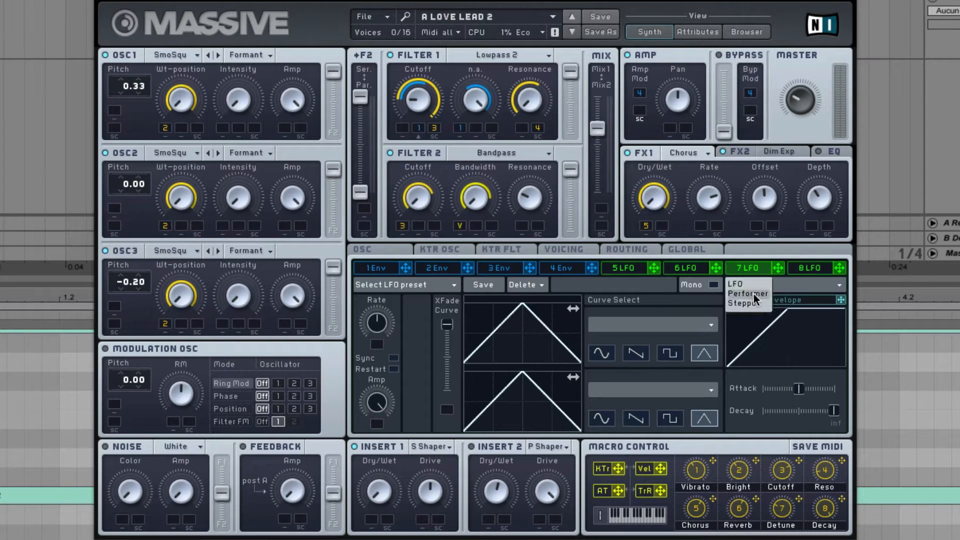
{"action": "left_click", "coordinate": [750, 294]}
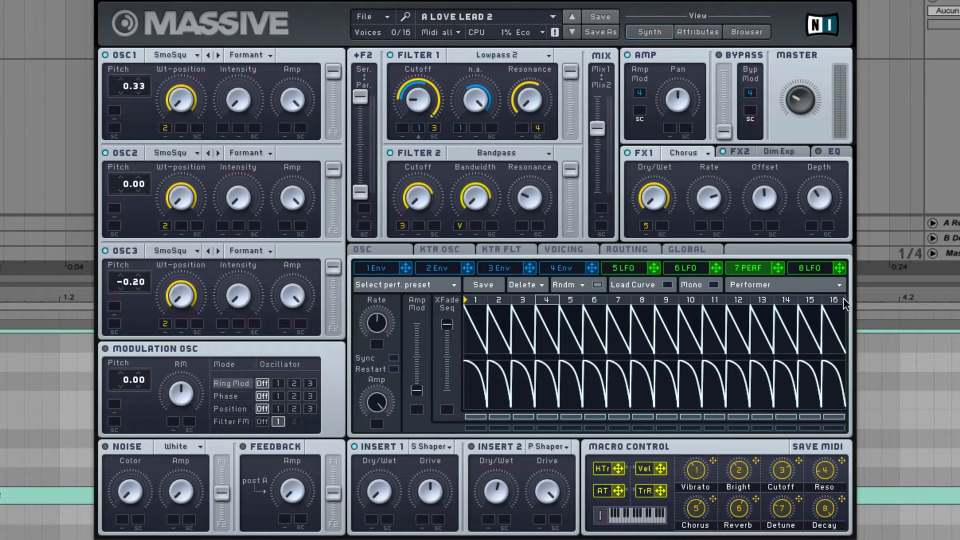
{"action": "left_click_drag", "start_coordinate": [743, 298], "coordinate": [610, 299]}
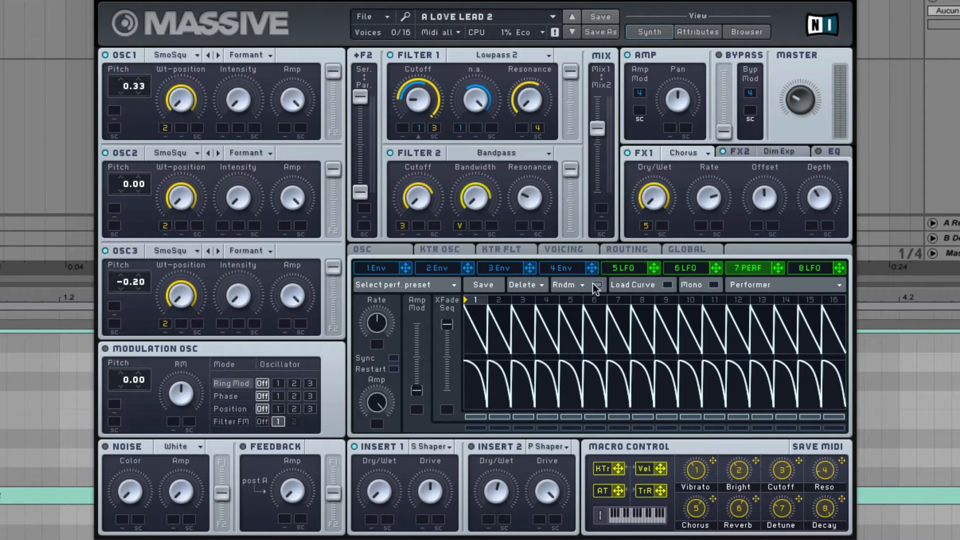
- Load the rising linear ramp curve into step 1 of the Performer's upper sequence
{"action": "left_click", "coordinate": [622, 285]}
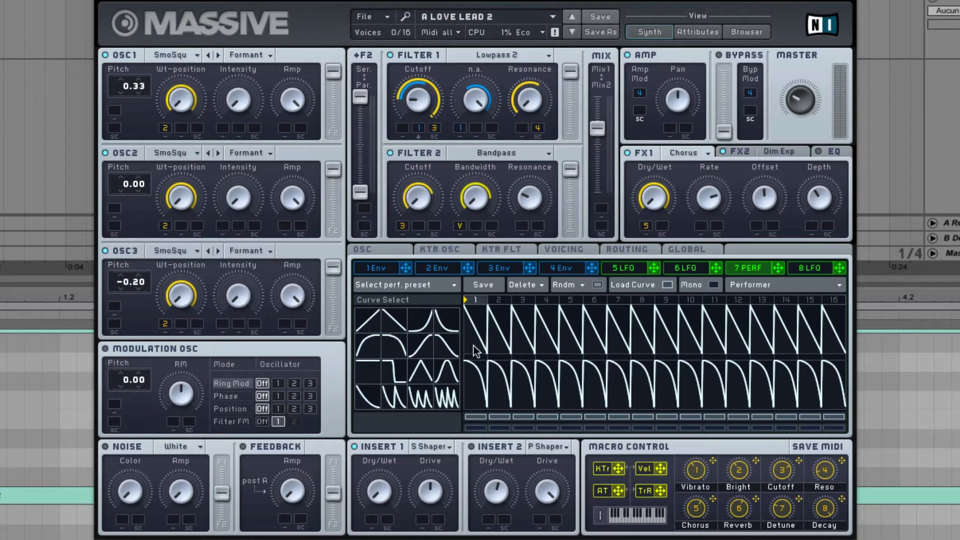
{"action": "left_click", "coordinate": [366, 323]}
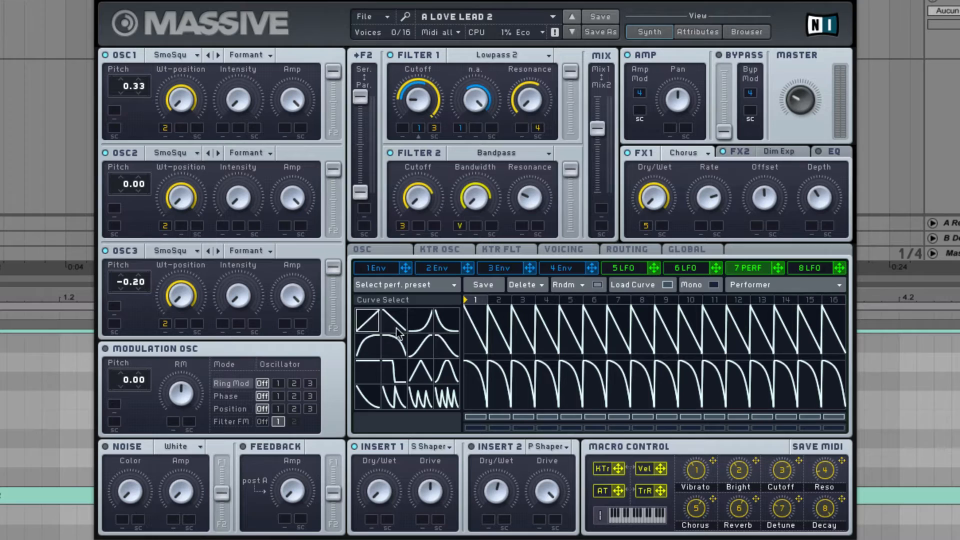
{"action": "left_click", "coordinate": [472, 346]}
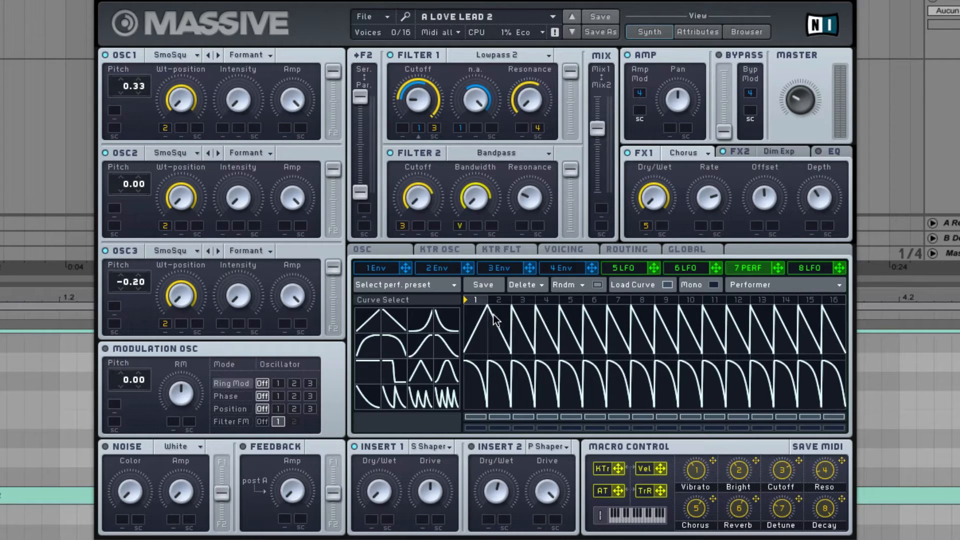
- Sync modulator 7's Performer to tempo with a ratio of 4/1 and a sequence length of one step
{"action": "left_click", "coordinate": [625, 285]}
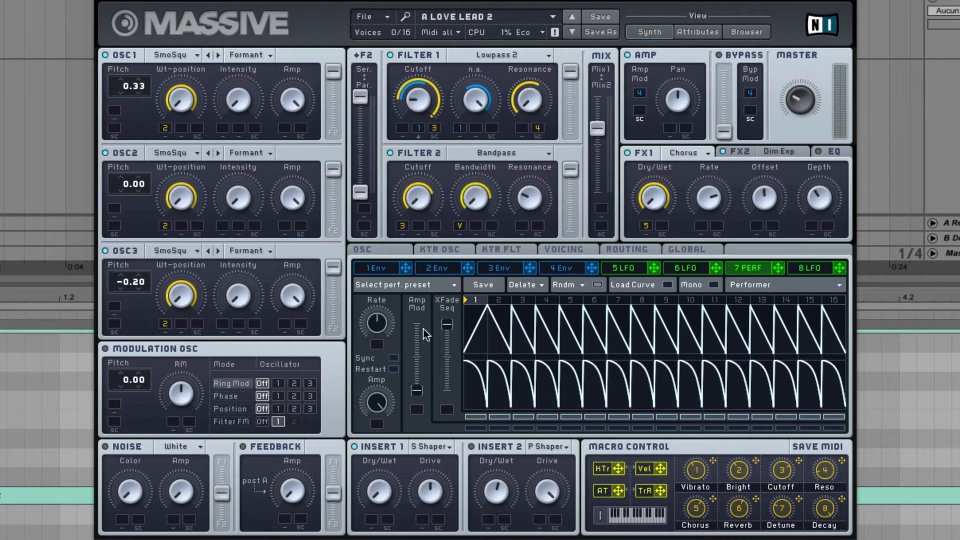
{"action": "left_click", "coordinate": [394, 358]}
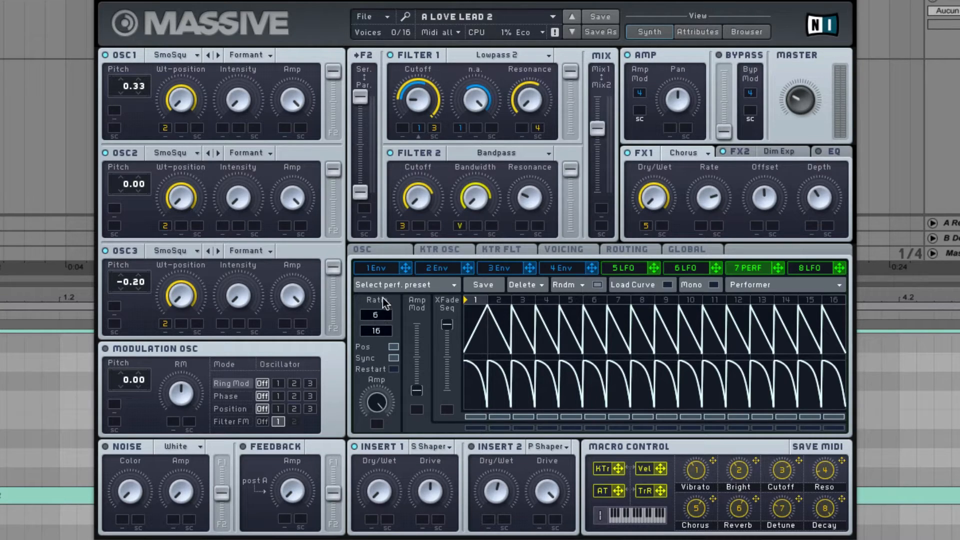
{"action": "scroll", "coordinate": [384, 314], "scroll_direction": "up", "scroll_amount": 2}
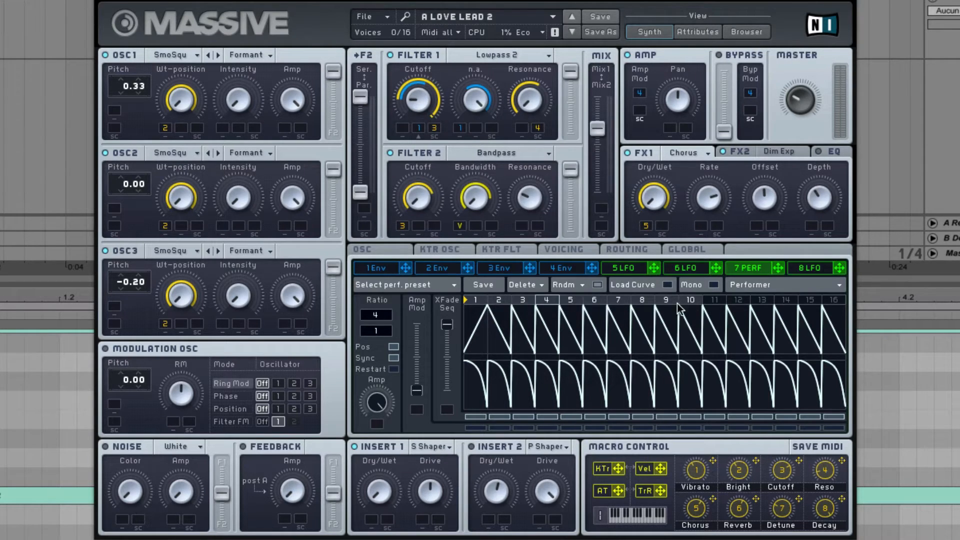
{"action": "left_click", "coordinate": [649, 299]}
{"action": "left_click_drag", "start_coordinate": [712, 299], "coordinate": [583, 301]}
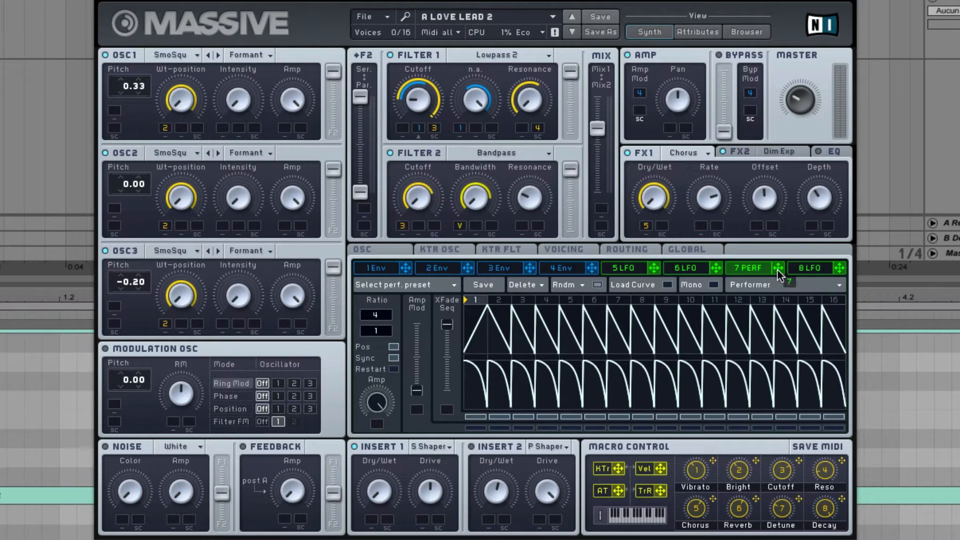
- Assign modulator 7 to the pitch of OSC1, OSC2 and OSC3 with a modulation amount of 48.00 each
{"action": "left_click_drag", "start_coordinate": [777, 270], "coordinate": [115, 110]}
{"action": "left_click_drag", "start_coordinate": [779, 269], "coordinate": [114, 208]}
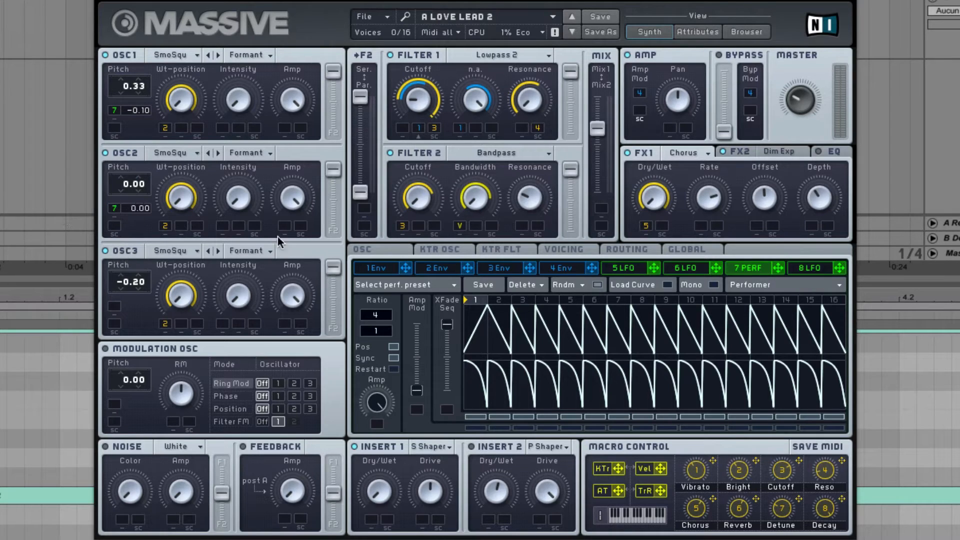
{"action": "left_click_drag", "start_coordinate": [778, 268], "coordinate": [114, 307]}
{"action": "left_click_drag", "start_coordinate": [116, 114], "coordinate": [118, 2]}
{"action": "left_click_drag", "start_coordinate": [113, 206], "coordinate": [120, 37]}
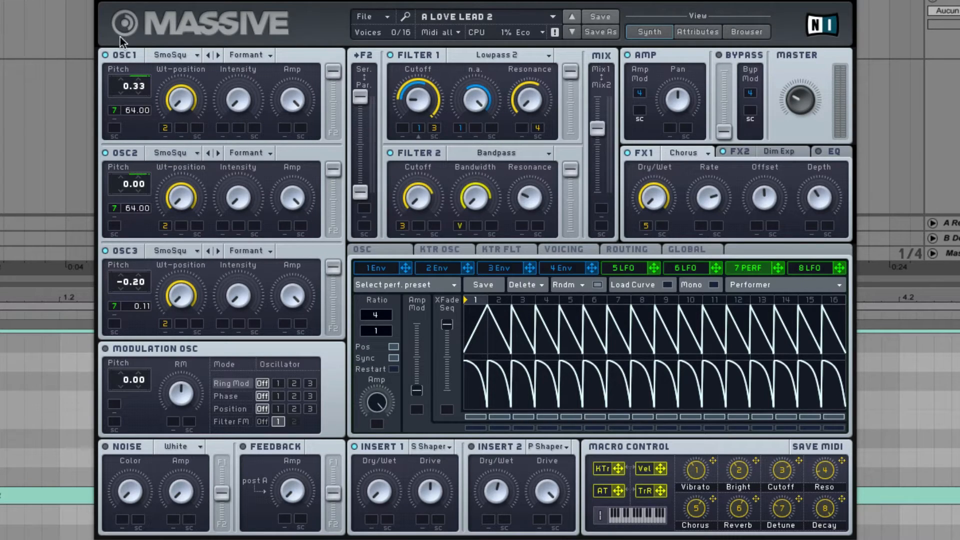
{"action": "left_click_drag", "start_coordinate": [114, 307], "coordinate": [125, 130]}
{"action": "left_click_drag", "start_coordinate": [131, 136], "coordinate": [131, 146]}
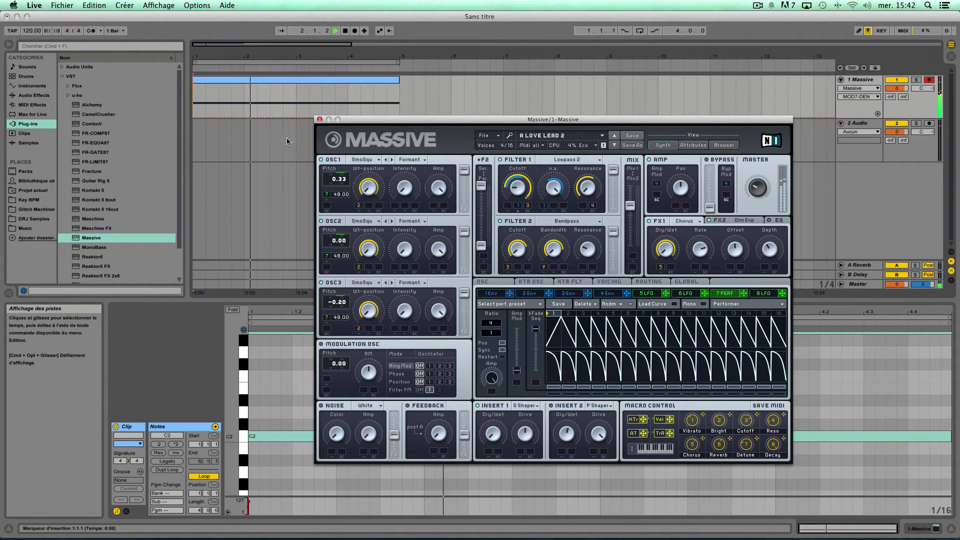
- Move the Massive window aside and reload the rising linear ramp curve into step 1 of the Performer's upper sequence
{"action": "left_click_drag", "start_coordinate": [478, 119], "coordinate": [556, 101]}
{"action": "left_click_drag", "start_coordinate": [562, 75], "coordinate": [575, 66]}
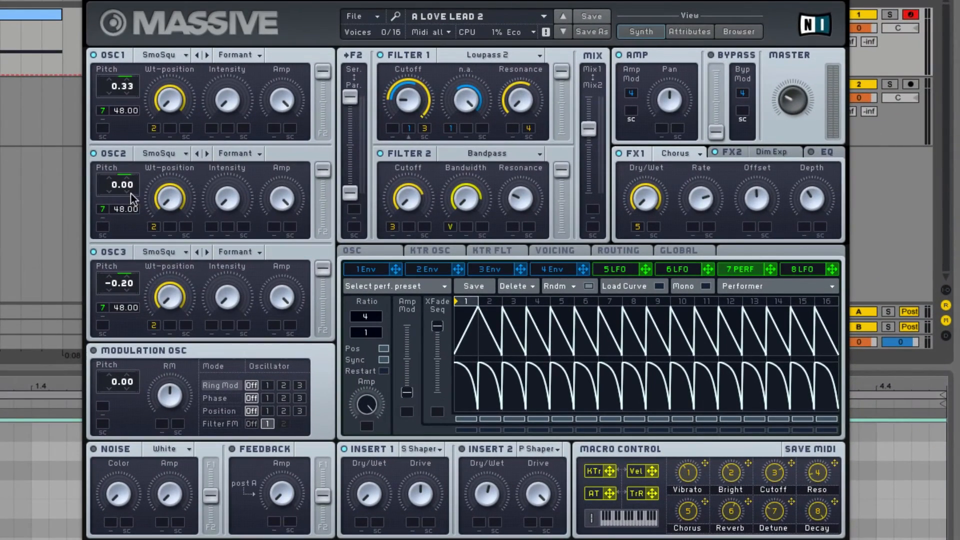
{"action": "left_click", "coordinate": [617, 287]}
{"action": "left_click", "coordinate": [466, 329]}
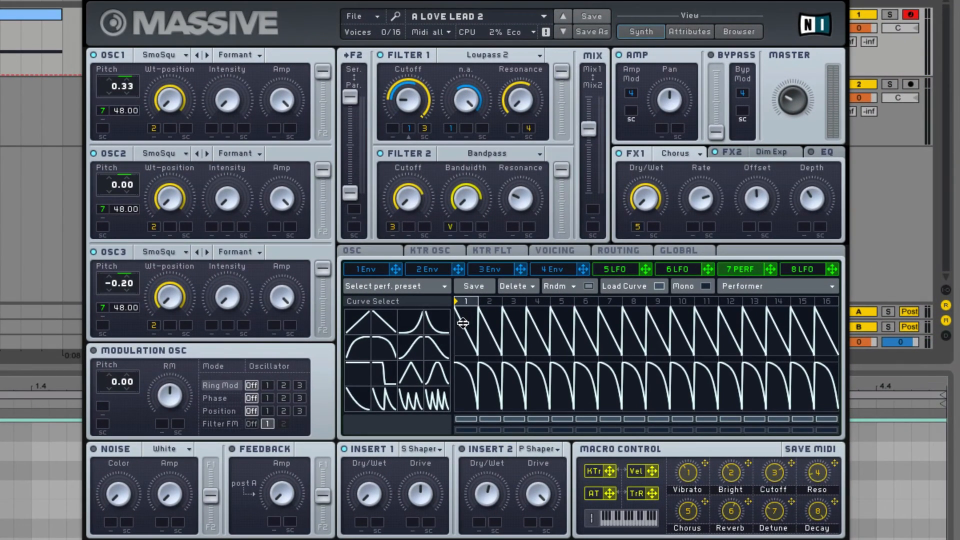
{"action": "left_click_drag", "start_coordinate": [366, 324], "coordinate": [488, 295]}
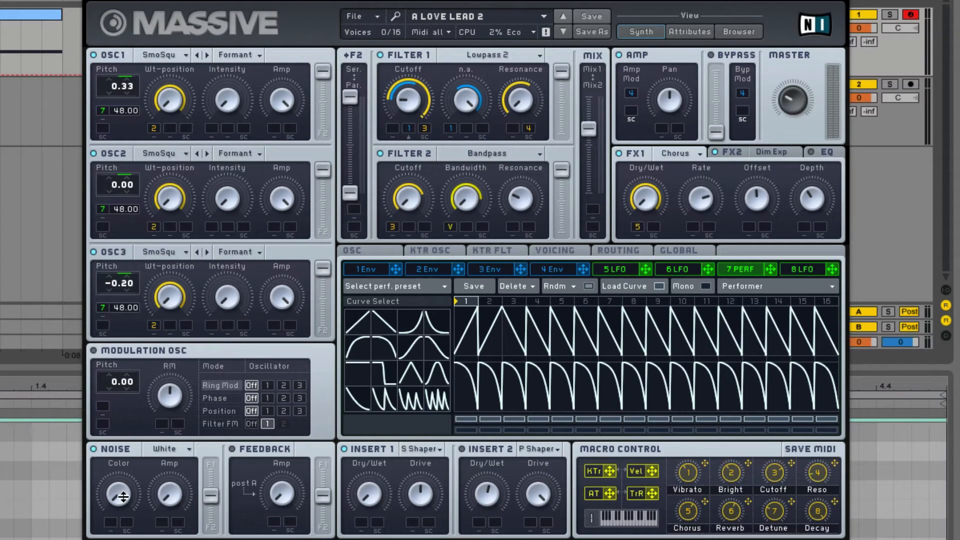
- Assign modulator 7 to the Noise section's Color and Amp with full positive range and audition the sound
{"action": "left_click_drag", "start_coordinate": [123, 500], "coordinate": [121, 452]}
{"action": "left_click_drag", "start_coordinate": [770, 271], "coordinate": [110, 522]}
{"action": "left_click_drag", "start_coordinate": [769, 270], "coordinate": [124, 441]}
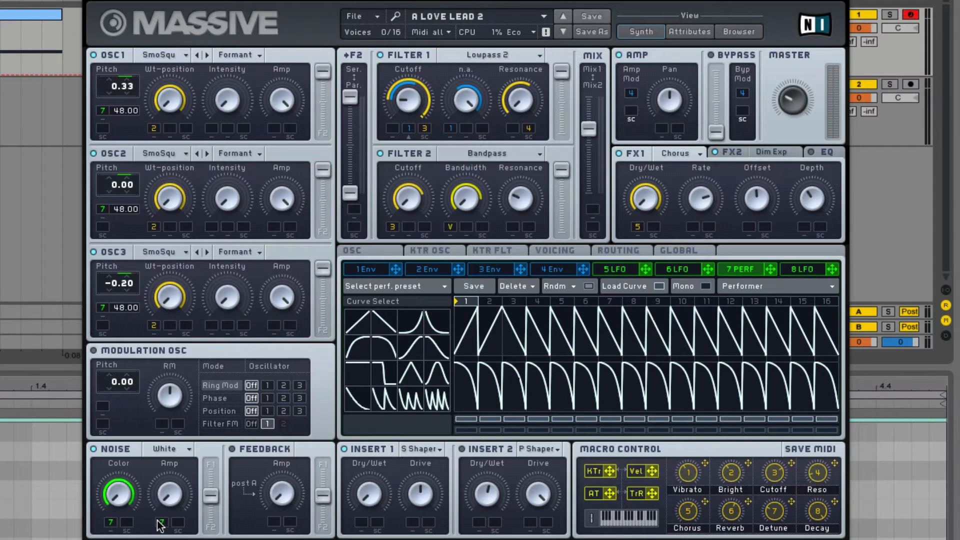
{"action": "left_click_drag", "start_coordinate": [162, 524], "coordinate": [173, 326]}
{"action": "key", "text": "space"}
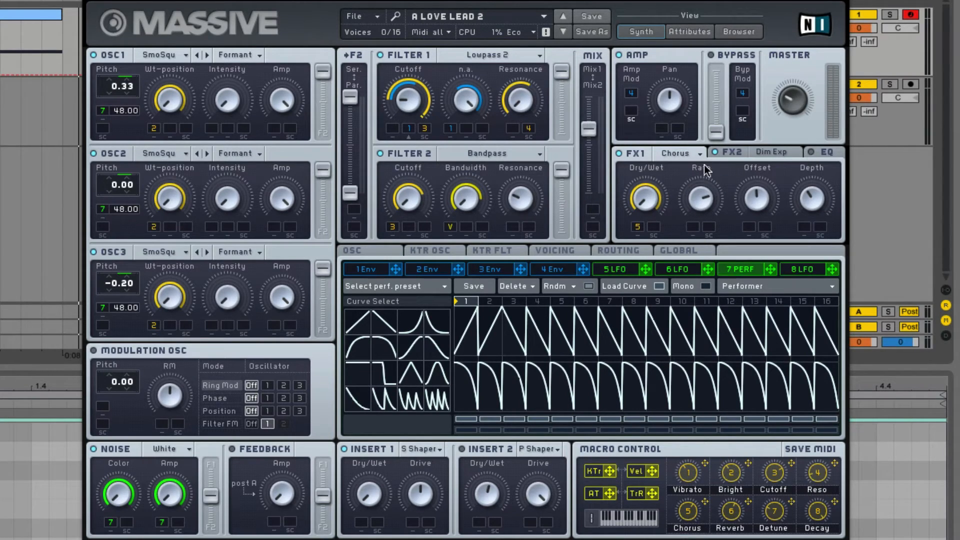
- Keep Chorus in FX1, assign modulator 7 to its Offset and Depth with positive ranges, and audition the sound
{"action": "left_click", "coordinate": [675, 153]}
{"action": "left_click", "coordinate": [649, 163]}
{"action": "left_click_drag", "start_coordinate": [788, 85], "coordinate": [789, 114]}
{"action": "left_click_drag", "start_coordinate": [770, 270], "coordinate": [750, 143]}
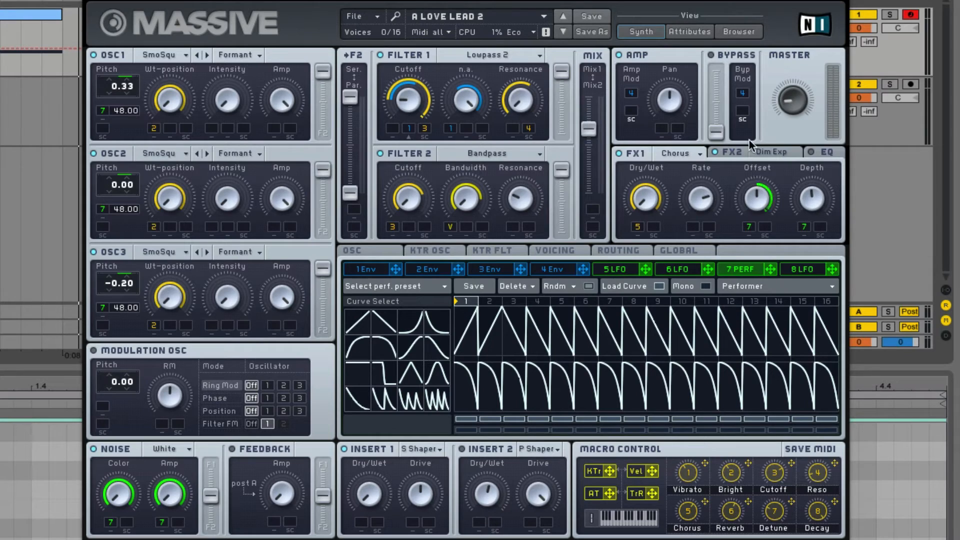
{"action": "left_click_drag", "start_coordinate": [803, 225], "coordinate": [801, 145]}
{"action": "key", "text": "space"}
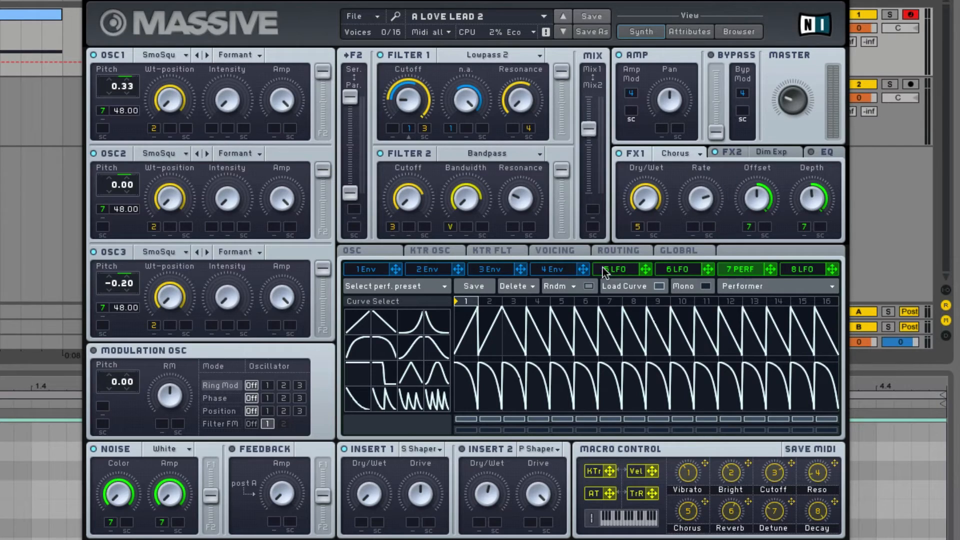
- Adjust the Release of envelope 4 downwards and play the clip to audition the note's ending
{"action": "left_click", "coordinate": [553, 269]}
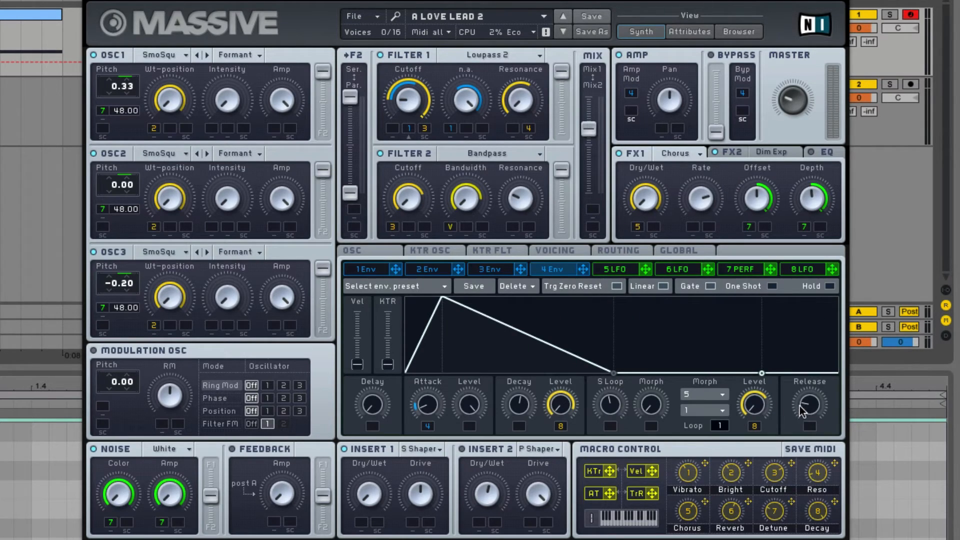
{"action": "left_click_drag", "start_coordinate": [804, 404], "coordinate": [818, 448]}
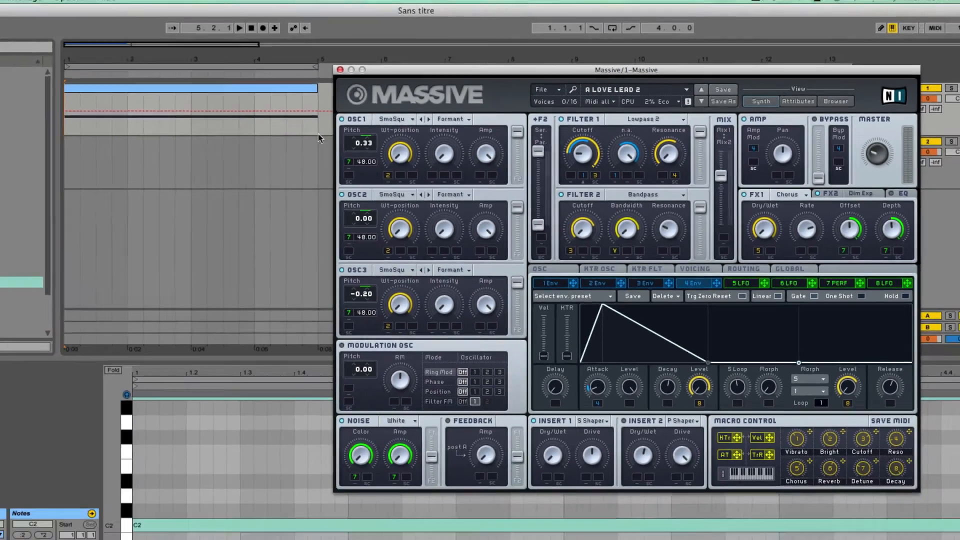
{"action": "key", "text": "space"}
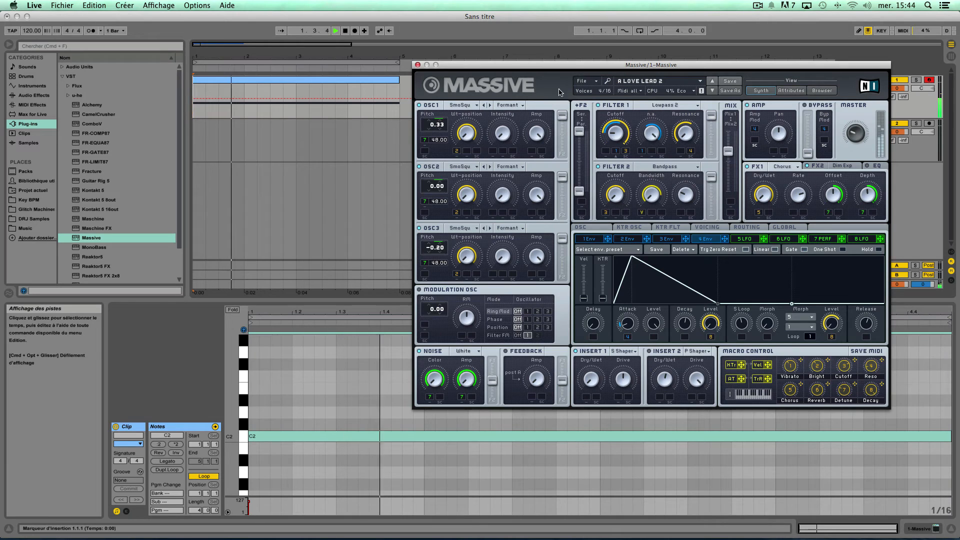
{"action": "left_click_drag", "start_coordinate": [573, 68], "coordinate": [589, 73]}
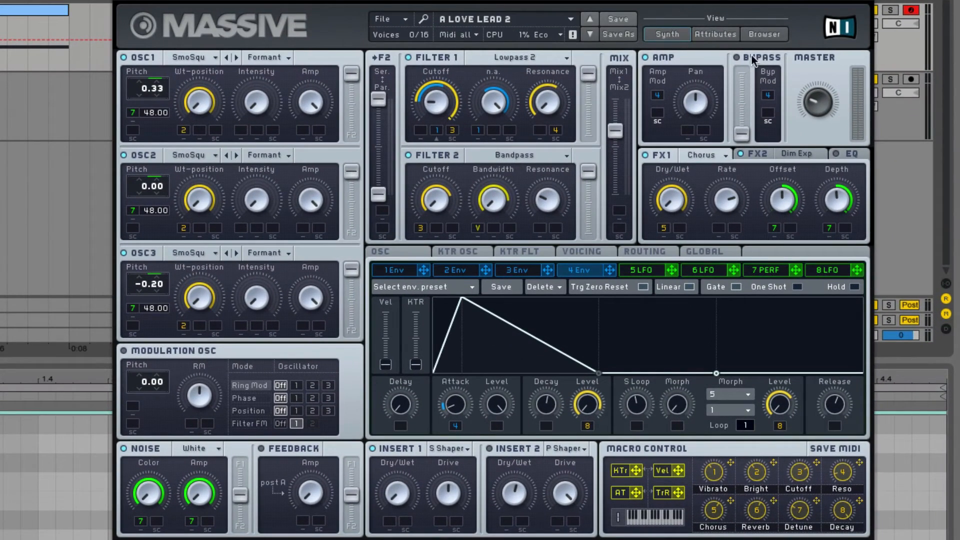
- Enable the EQ and assign modulator 7 to Low Shelf with a negative range and High Shelf with a positive range
{"action": "left_click", "coordinate": [849, 156]}
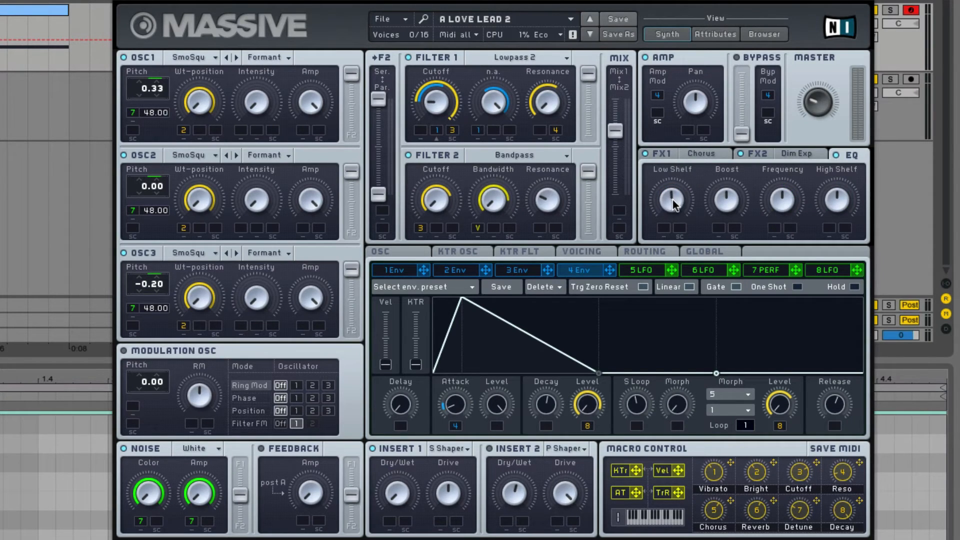
{"action": "left_click_drag", "start_coordinate": [795, 270], "coordinate": [661, 227]}
{"action": "left_click_drag", "start_coordinate": [793, 272], "coordinate": [827, 226]}
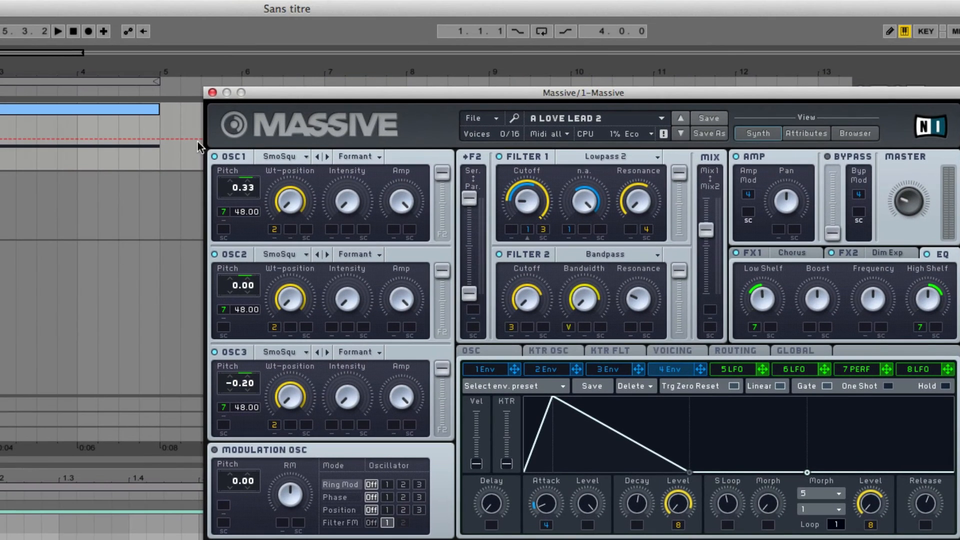
- Shorten the MIDI clip so that it ends on beat 4.4
{"action": "left_click_drag", "start_coordinate": [157, 112], "coordinate": [153, 118]}
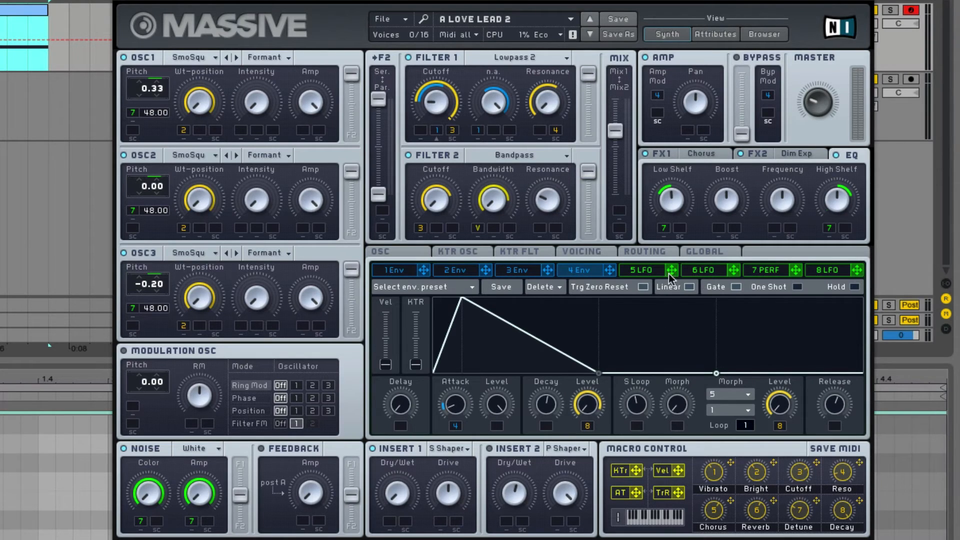
- Set LFO 5's upper curve to a sine and assign LFO 5 to the Amp section's Pan with a positive range
{"action": "left_click", "coordinate": [649, 273]}
{"action": "left_click", "coordinate": [619, 355]}
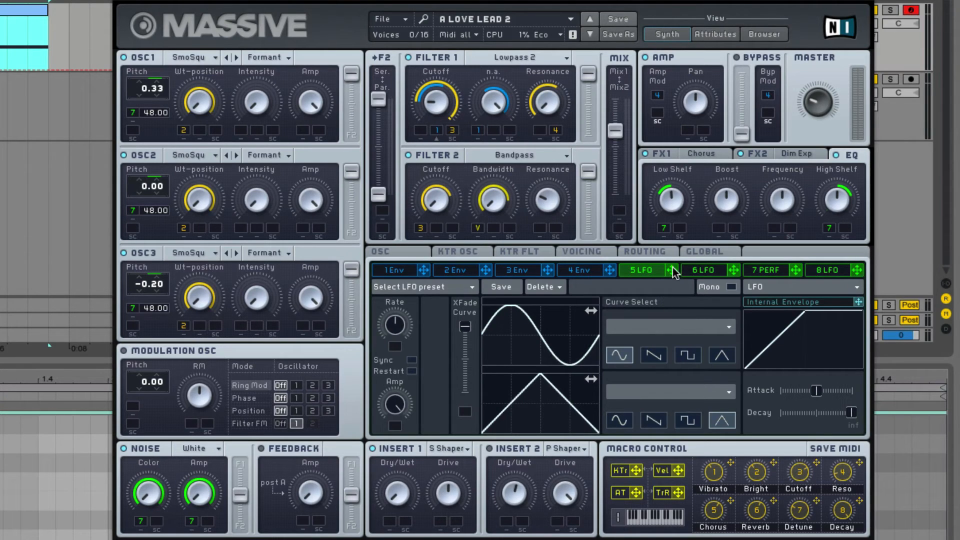
{"action": "left_click_drag", "start_coordinate": [674, 273], "coordinate": [689, 132]}
{"action": "left_click_drag", "start_coordinate": [689, 132], "coordinate": [692, 62]}
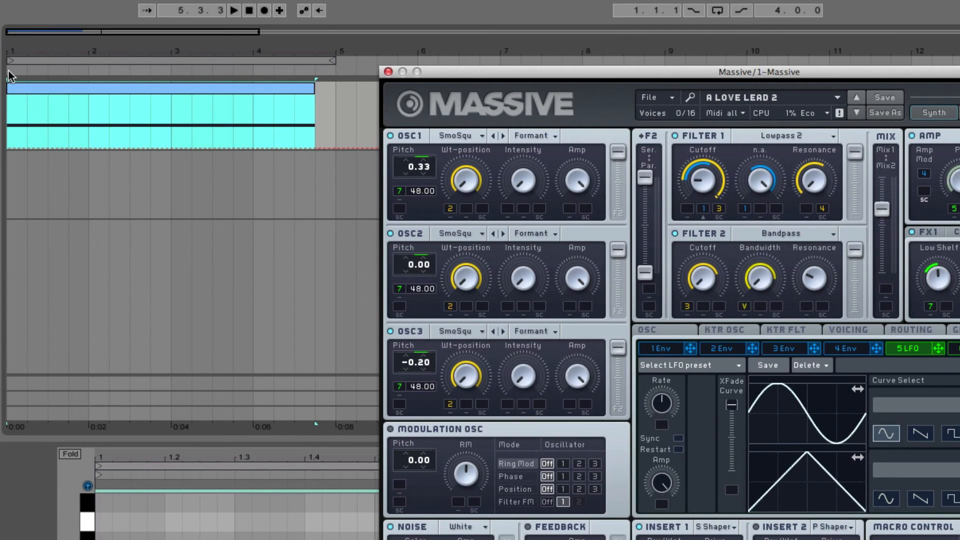
- Play the clip from its start to audition the panning, and shorten the clip to end on beat 4.3
{"action": "double_click", "coordinate": [10, 72]}
{"action": "left_click", "coordinate": [6, 104]}
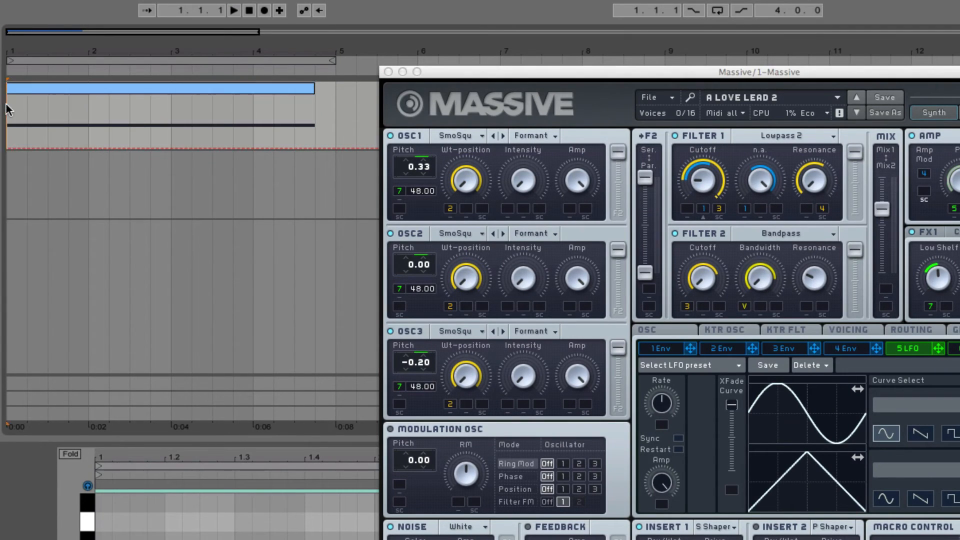
{"action": "key", "text": "space"}
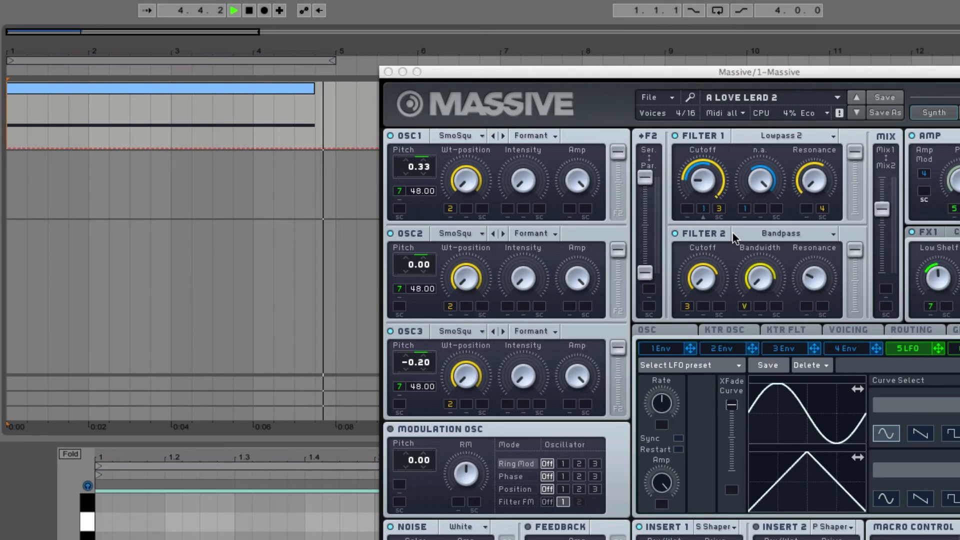
{"action": "key", "text": "space"}
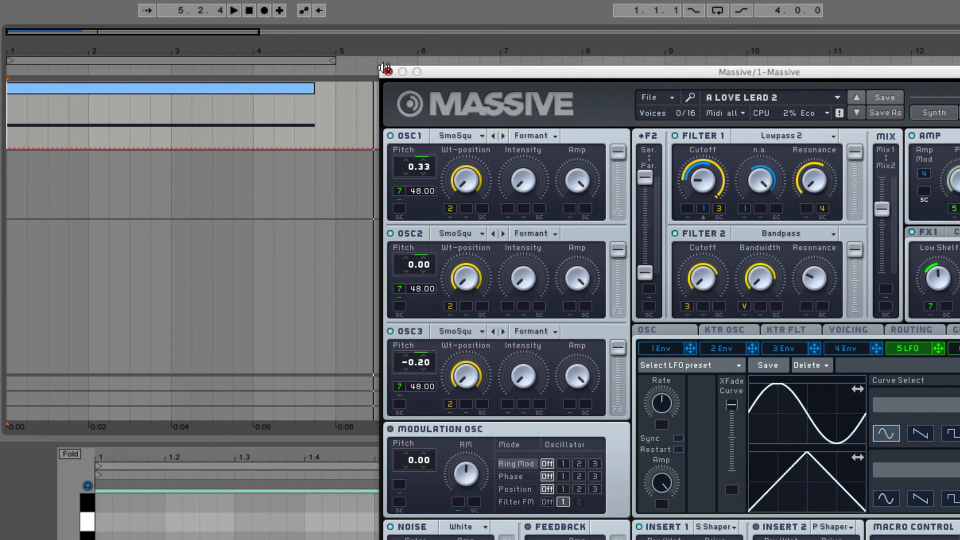
{"action": "left_click_drag", "start_coordinate": [313, 86], "coordinate": [295, 87]}
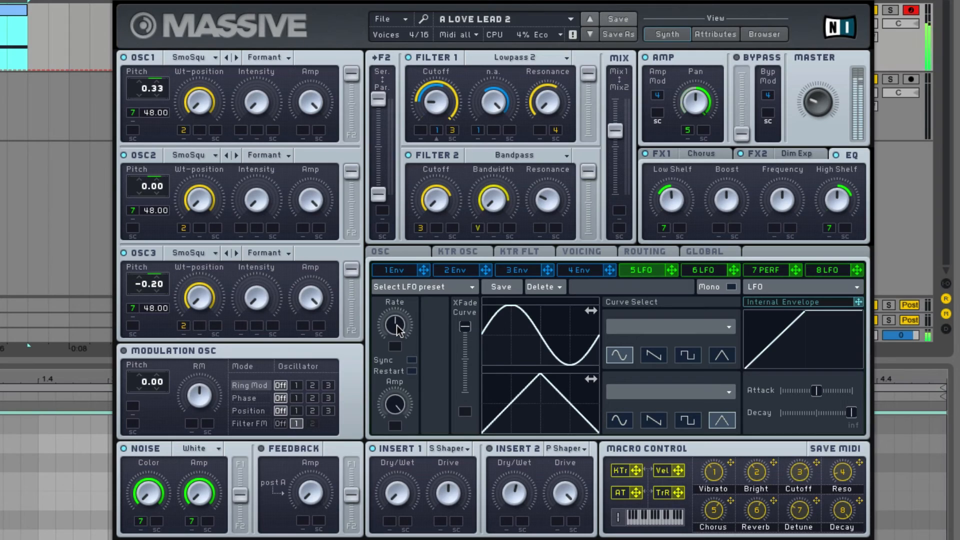
- Set LFO 6's upper curve to a sine and assign LFO 6 to LFO 5's Rate with a positive range
{"action": "left_click_drag", "start_coordinate": [398, 329], "coordinate": [401, 277]}
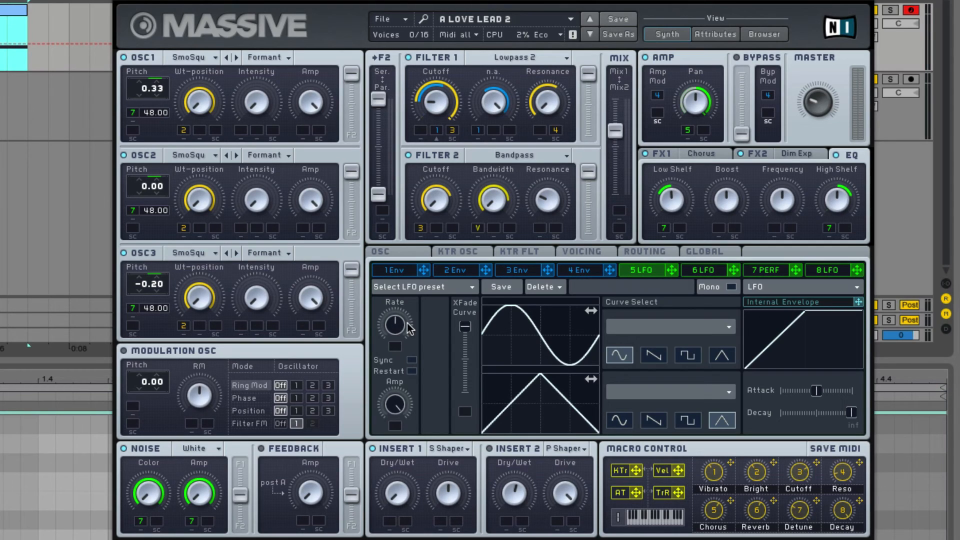
{"action": "left_click", "coordinate": [712, 271]}
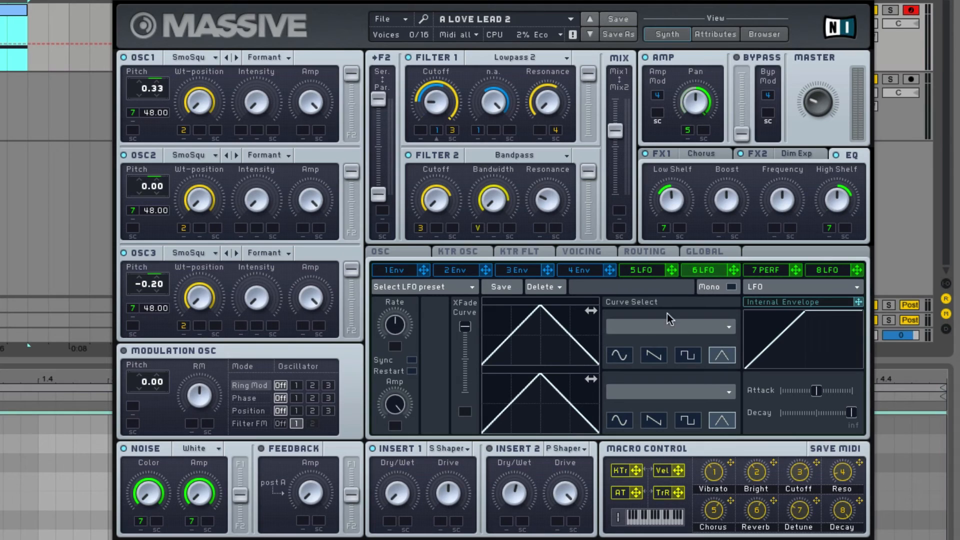
{"action": "left_click", "coordinate": [624, 355]}
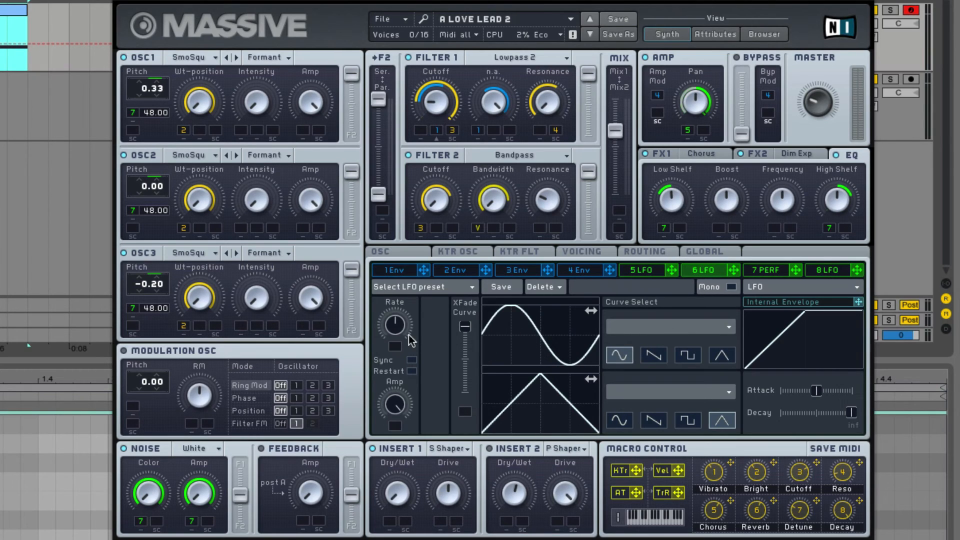
{"action": "left_click_drag", "start_coordinate": [398, 325], "coordinate": [410, 288]}
{"action": "left_click", "coordinate": [636, 272]}
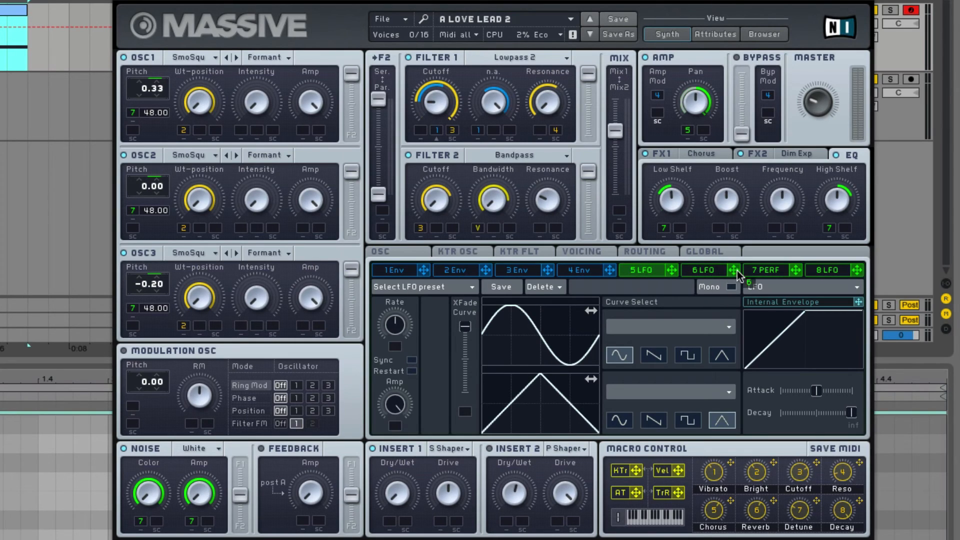
{"action": "left_click_drag", "start_coordinate": [679, 289], "coordinate": [422, 323]}
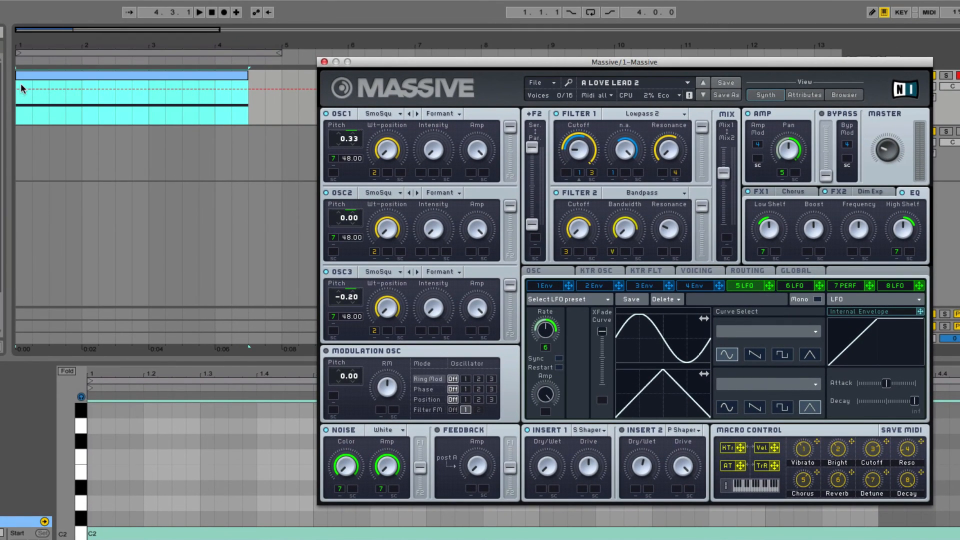
- Play the clip from its start to audition the panning with its modulated LFO rate
{"action": "left_click", "coordinate": [16, 88]}
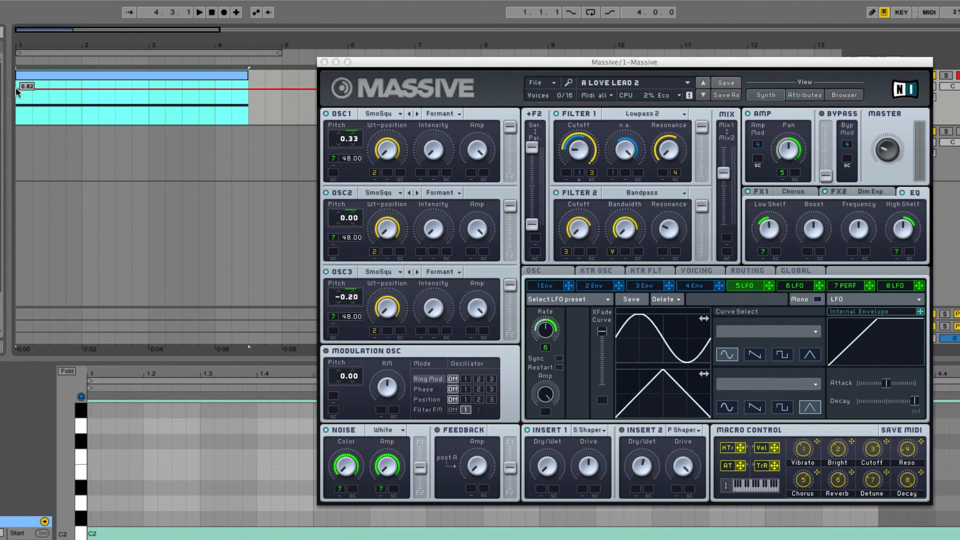
{"action": "key", "text": "space"}
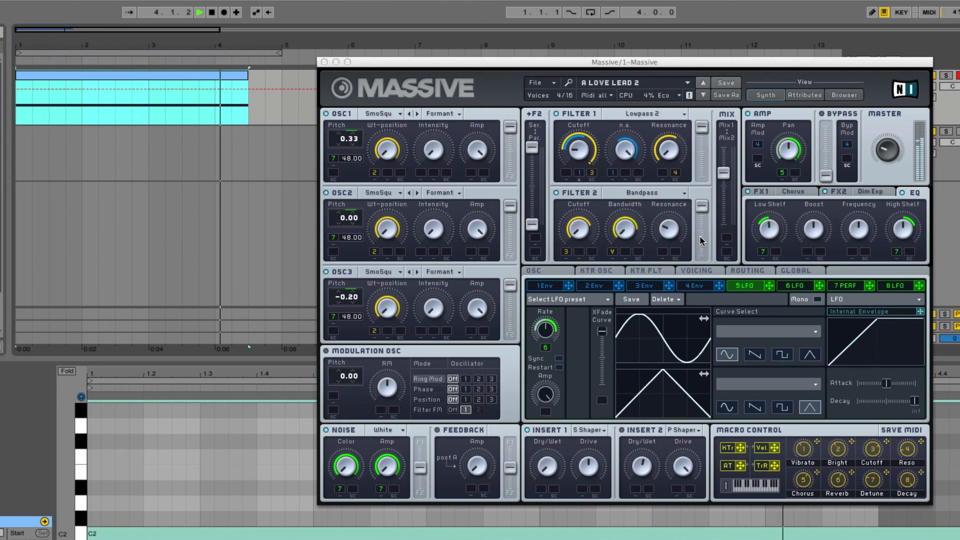
{"action": "key", "text": "space"}
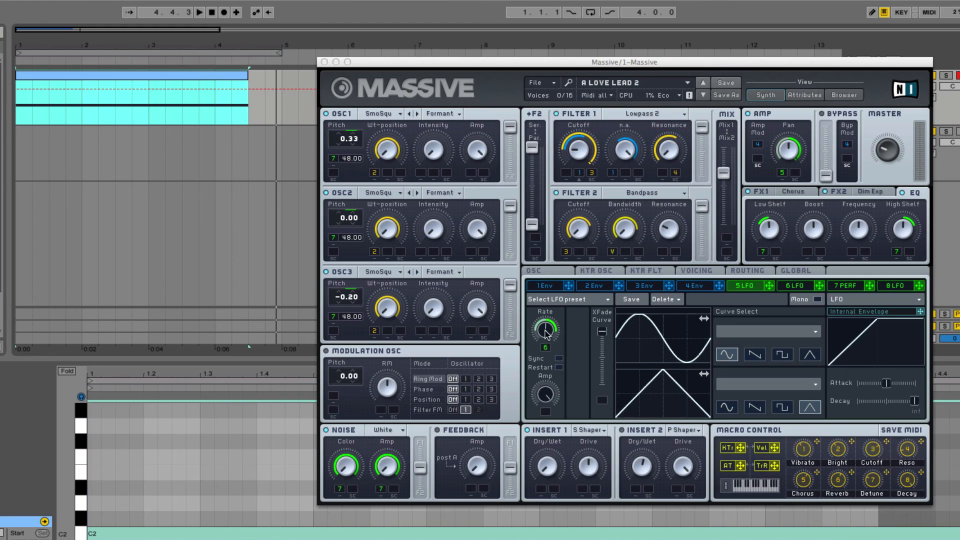
- Raise LFO 6's Rate, return to LFO 5's settings, and play the clip to audition the panning
{"action": "left_click", "coordinate": [800, 289]}
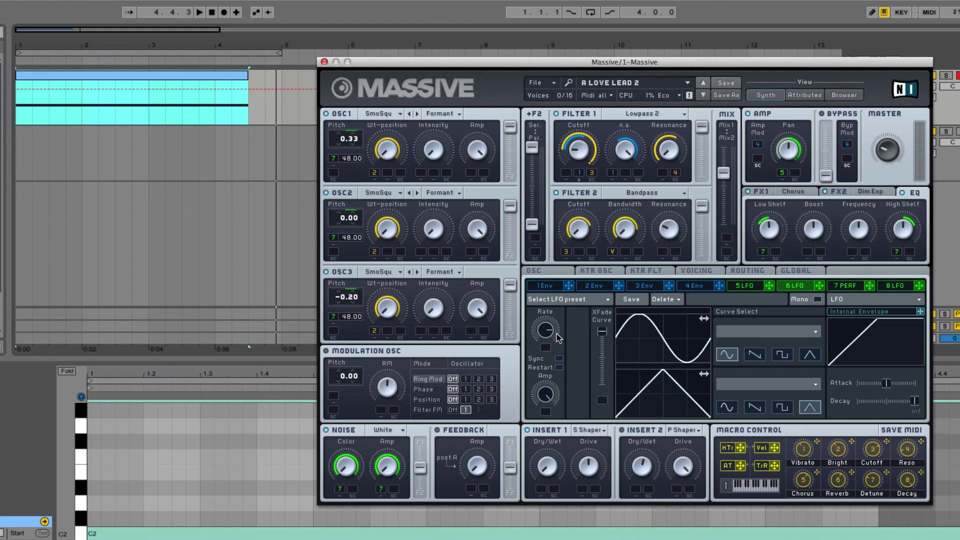
{"action": "left_click_drag", "start_coordinate": [547, 331], "coordinate": [550, 305]}
{"action": "left_click", "coordinate": [741, 286]}
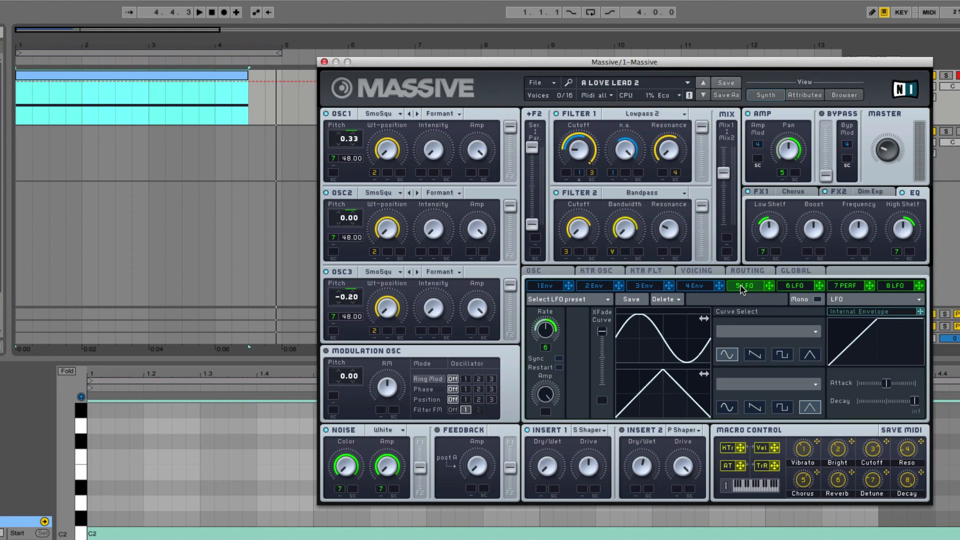
{"action": "key", "text": "space"}
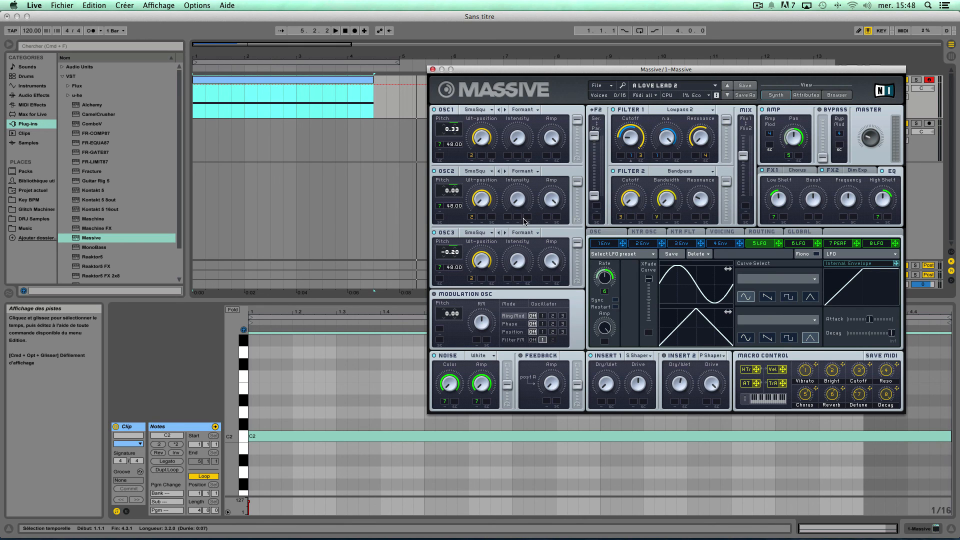
- Try a falling ramp on the first step of the Performer's upper curve, audition the clip, and restore the rising ramp
{"action": "left_click", "coordinate": [839, 244]}
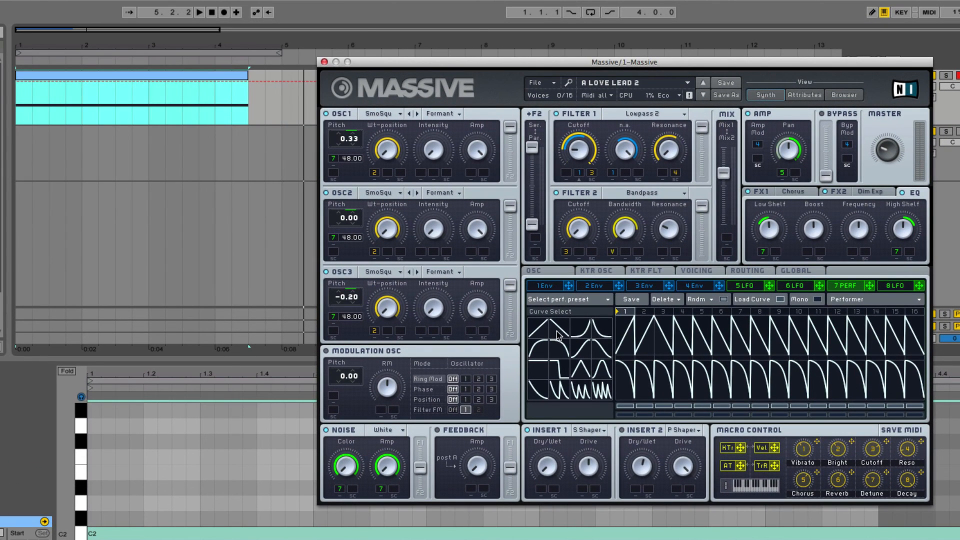
{"action": "left_click_drag", "start_coordinate": [558, 335], "coordinate": [629, 349]}
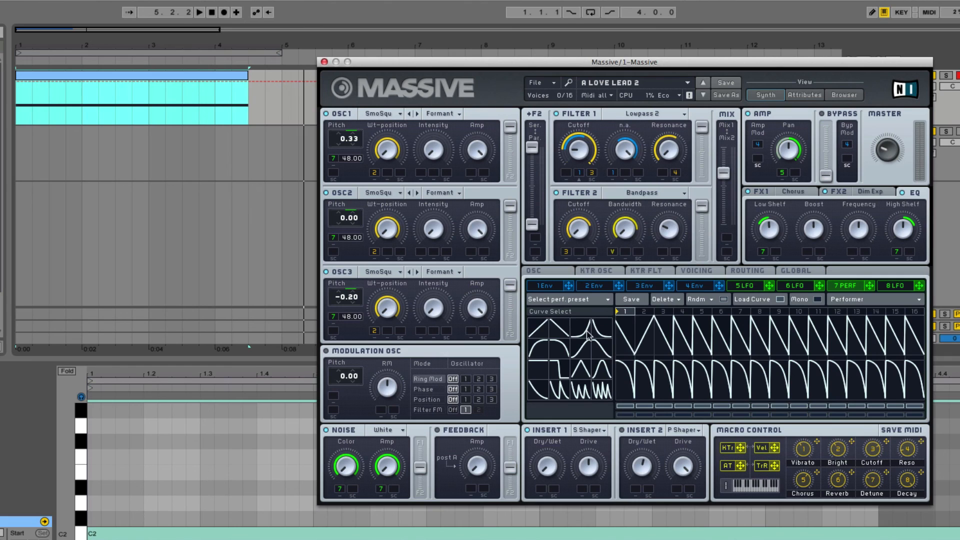
{"action": "key", "text": "space"}
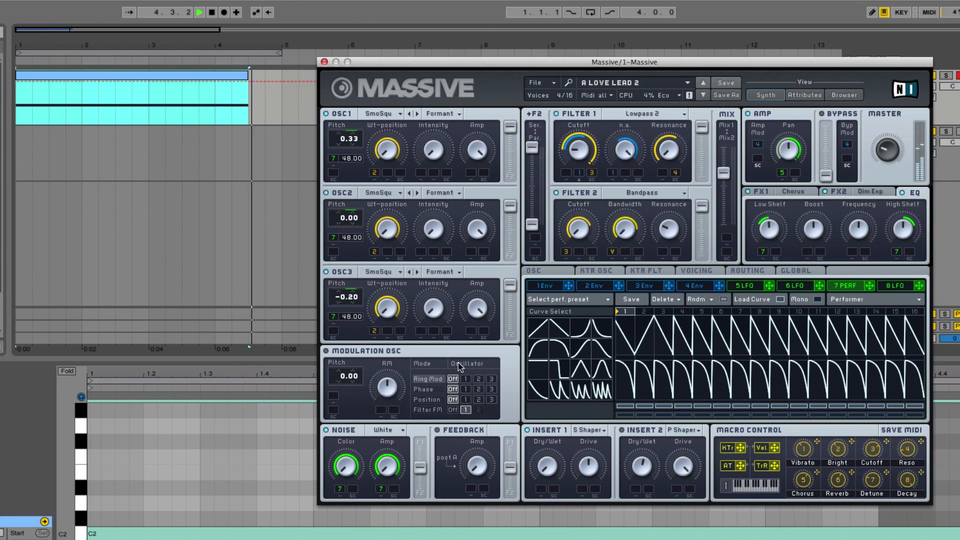
{"action": "key", "text": "space"}
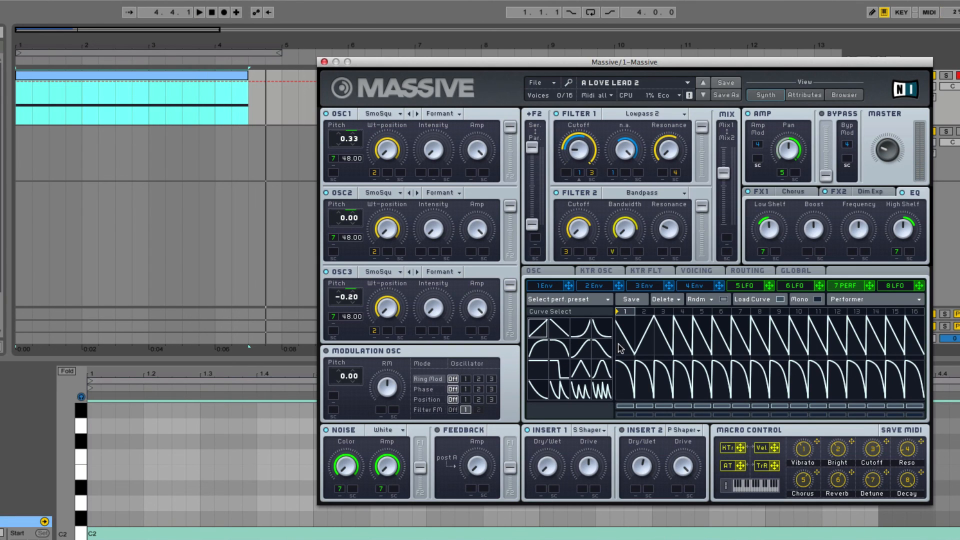
{"action": "left_click", "coordinate": [620, 349]}
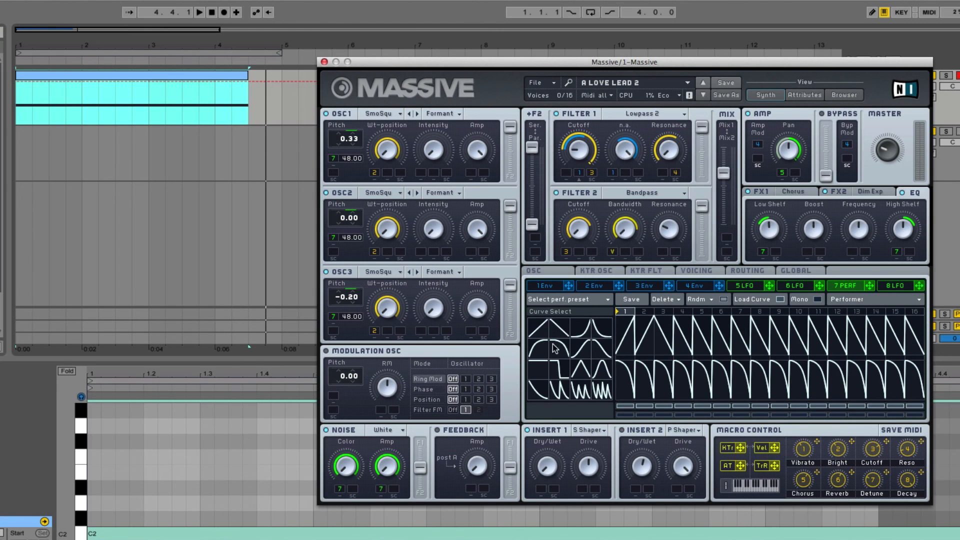